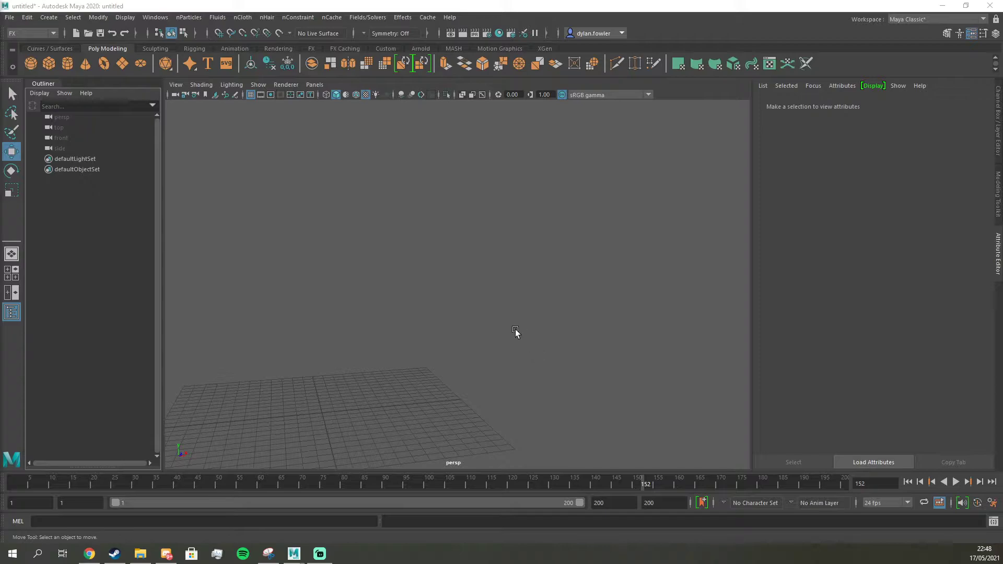
- Create a polygon cylinder and scale it into a thin, tall flagpole
{"action": "scroll", "coordinate": [418, 339], "scroll_direction": "down", "scroll_amount": 4}
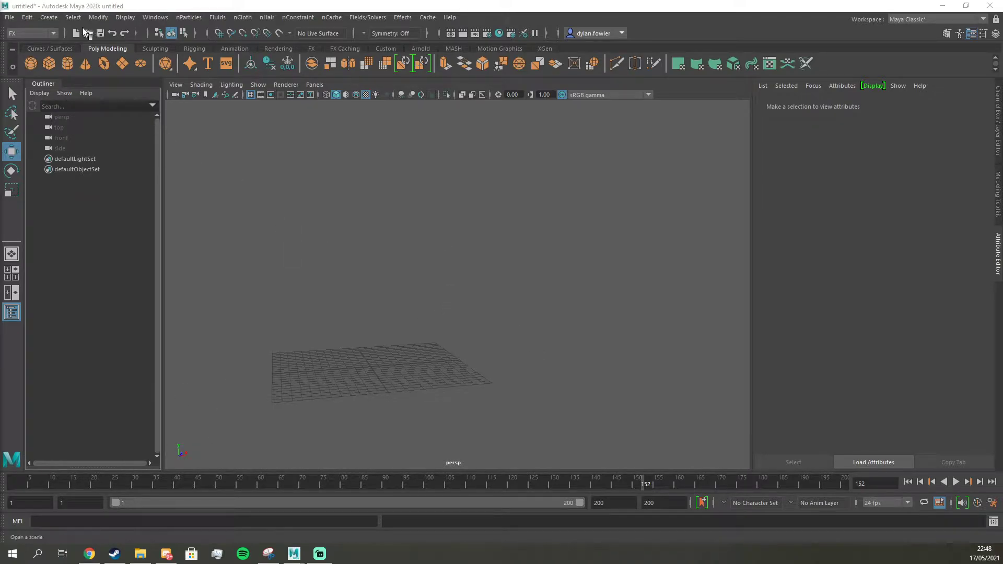
{"action": "left_click", "coordinate": [68, 64]}
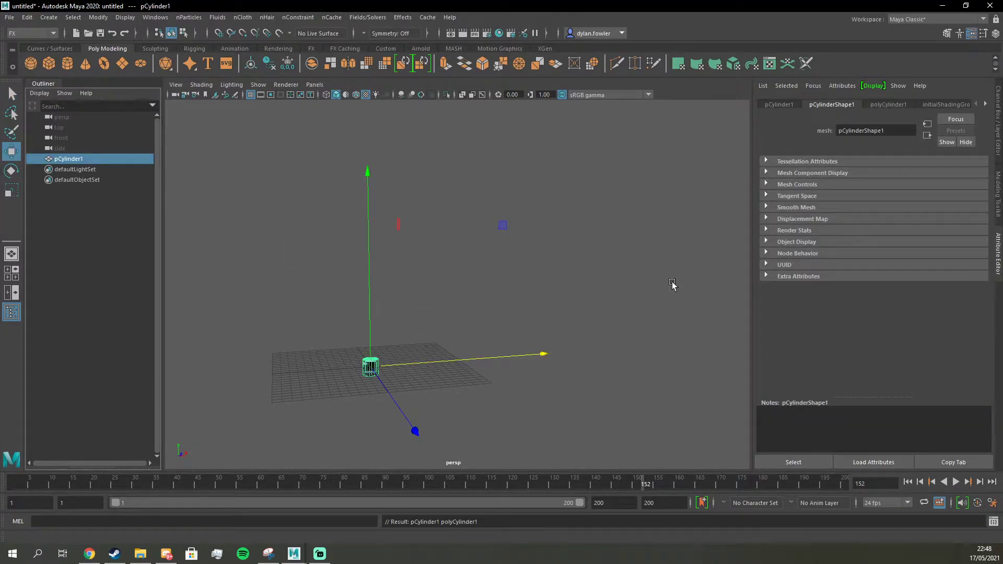
{"action": "key", "text": "r"}
{"action": "mouse_move", "coordinate": [369, 371]}
{"action": "left_mouse_down"}
{"action": "mouse_move", "coordinate": [343, 383]}
{"action": "mouse_move", "coordinate": [361, 377]}
{"action": "mouse_move", "coordinate": [360, 385]}
{"action": "left_mouse_up"}
{"action": "key", "text": "e"}
{"action": "key", "text": "r"}
{"action": "left_click_drag", "start_coordinate": [371, 334], "coordinate": [380, 105]}
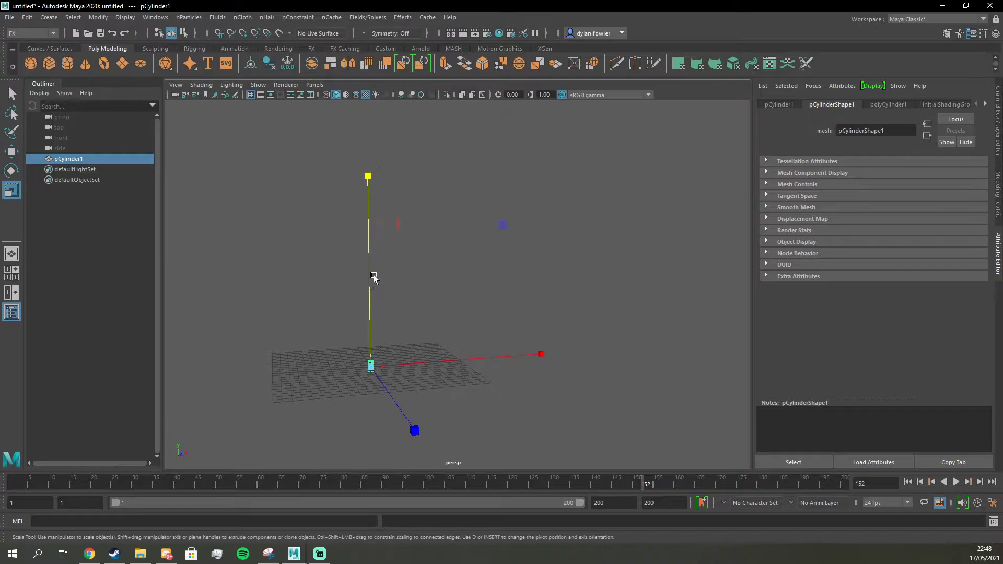
{"action": "left_click_drag", "start_coordinate": [371, 299], "coordinate": [368, 119]}
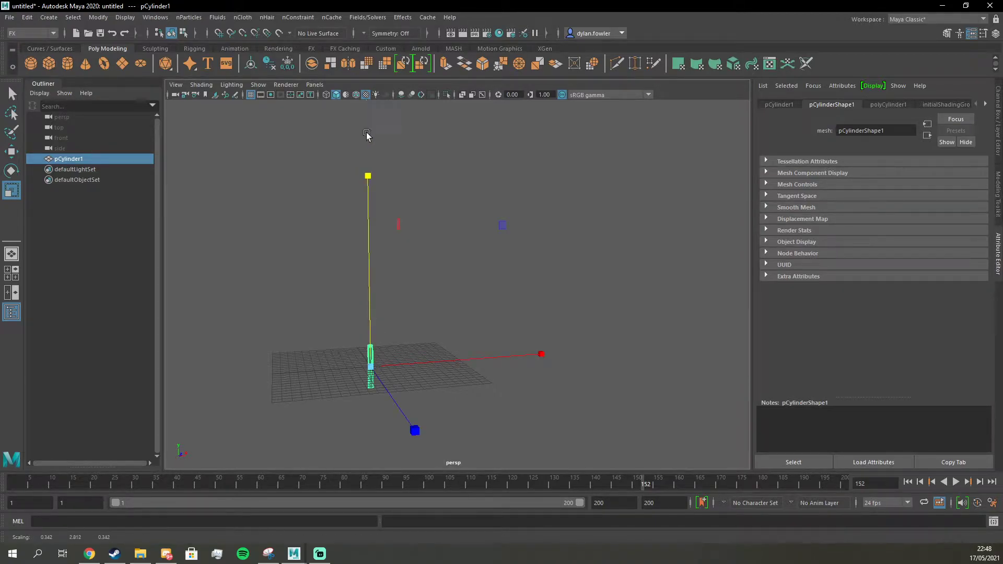
{"action": "left_click_drag", "start_coordinate": [366, 320], "coordinate": [376, 152]}
- Raise the flagpole along Y until its base rests on the ground grid
{"action": "key", "text": "w"}
{"action": "left_click_drag", "start_coordinate": [376, 314], "coordinate": [380, 118]}
{"action": "key", "text": "e"}
{"action": "key", "text": "r"}
{"action": "key", "text": "w"}
{"action": "left_click_drag", "start_coordinate": [372, 284], "coordinate": [371, 259]}
{"action": "right_click_drag", "start_coordinate": [371, 244], "coordinate": [459, 531]}
{"action": "left_click_drag", "start_coordinate": [418, 392], "coordinate": [395, 297], "text": "alt"}
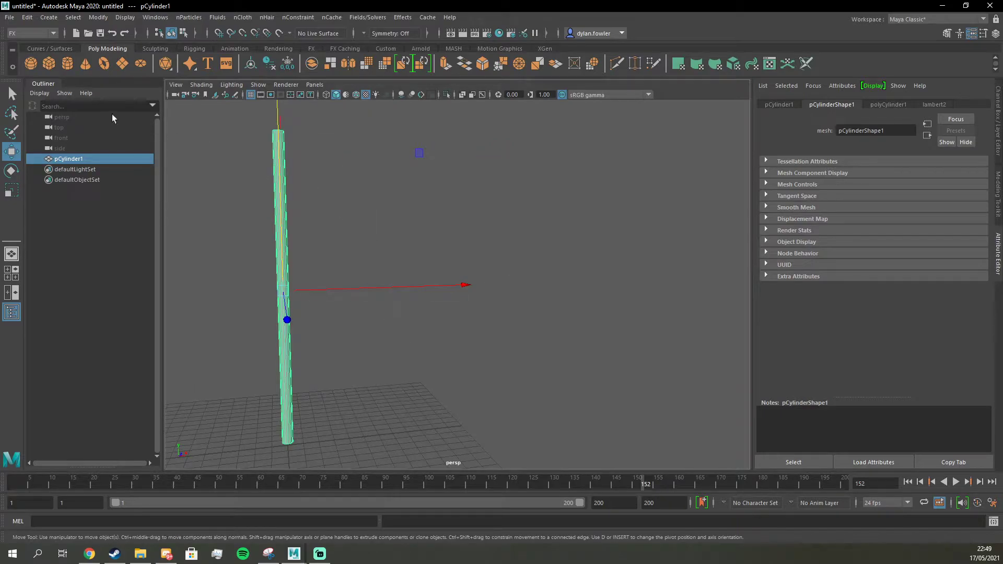
- Create a polygon plane and raise it along the pole to about 14.6 on Y
{"action": "left_click_drag", "start_coordinate": [227, 224], "coordinate": [245, 226], "text": "alt"}
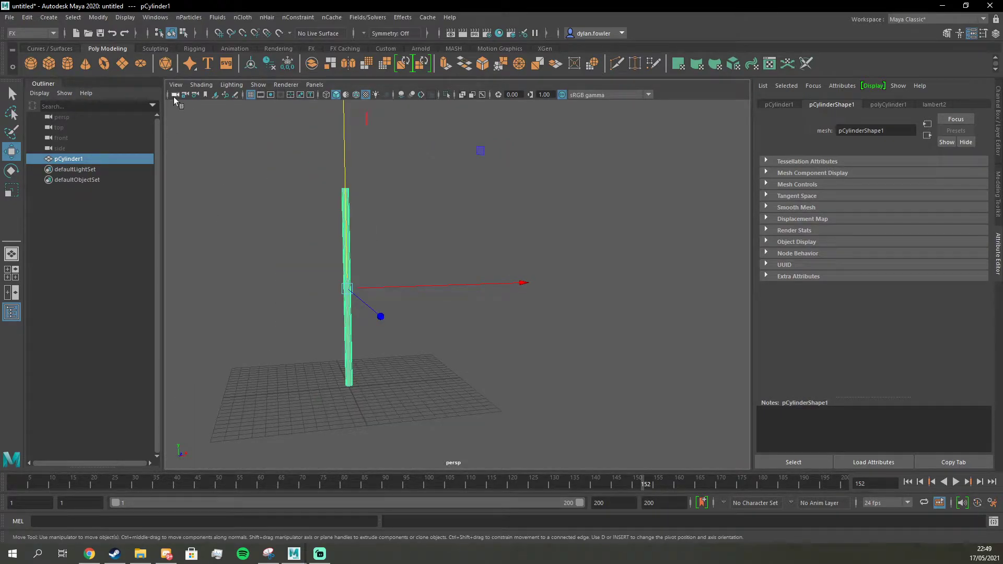
{"action": "left_click", "coordinate": [126, 62]}
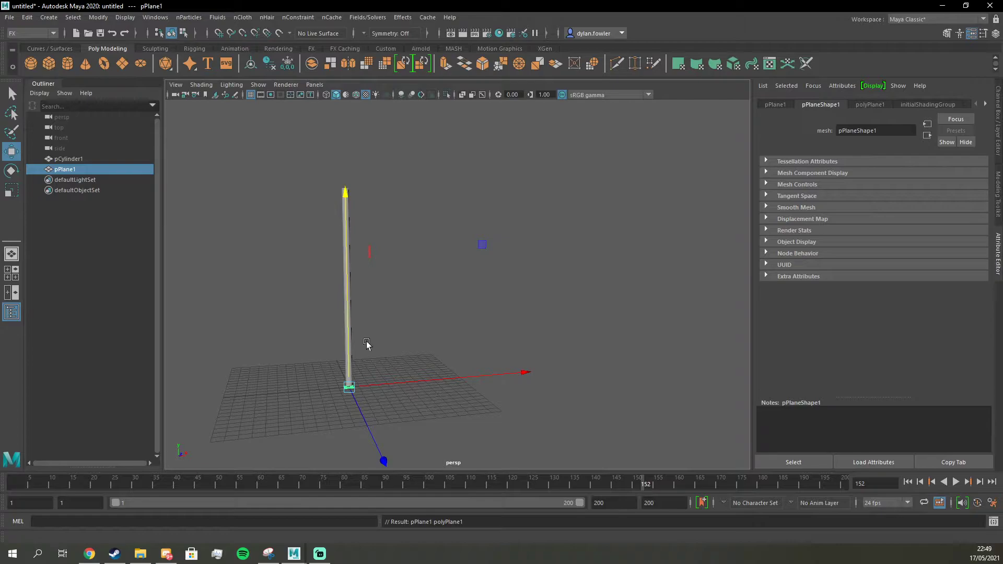
{"action": "left_click_drag", "start_coordinate": [351, 334], "coordinate": [340, 191]}
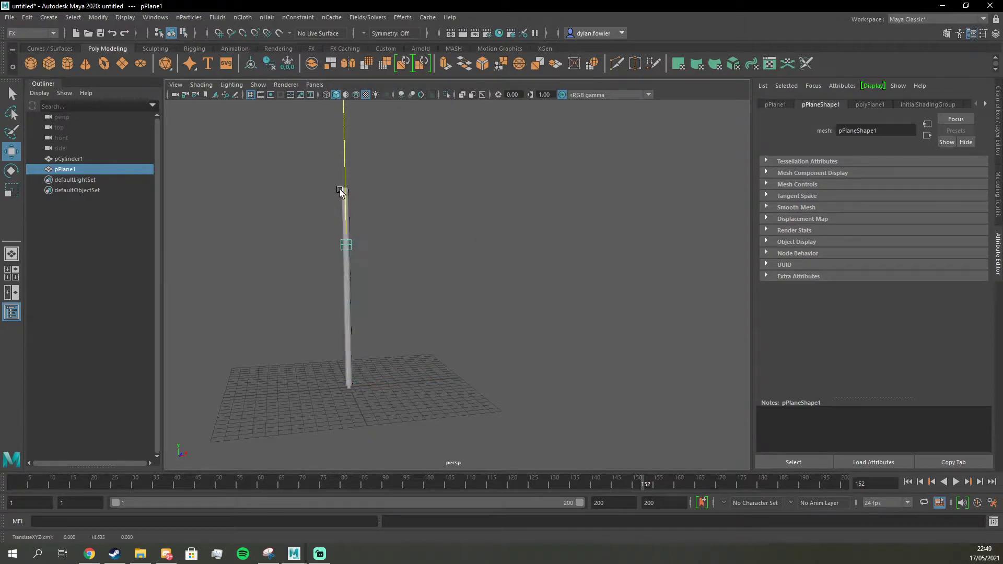
- Stand the plane upright by setting its X rotation to 90
{"action": "left_click", "coordinate": [995, 201]}
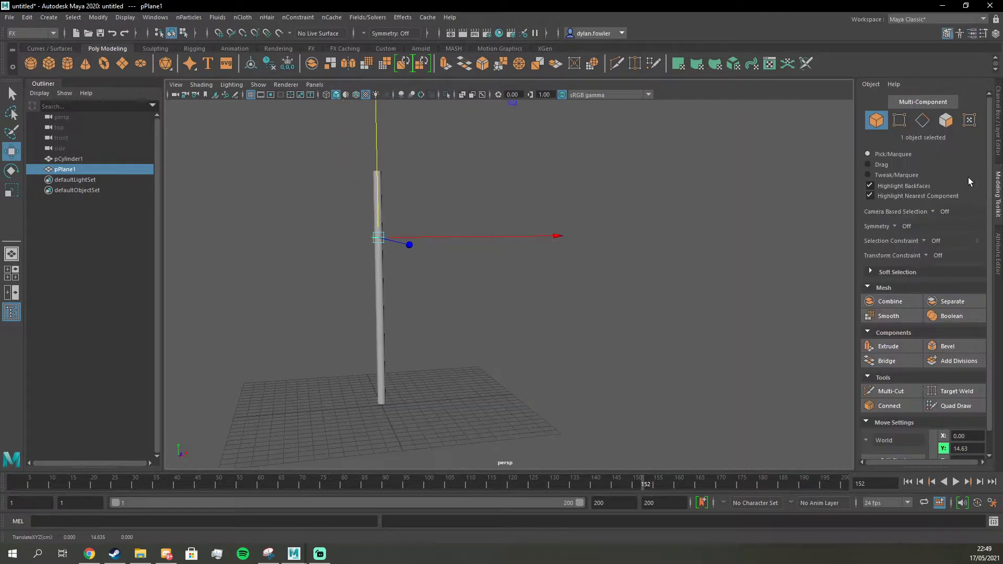
{"action": "left_click", "coordinate": [998, 151]}
{"action": "key", "text": "e"}
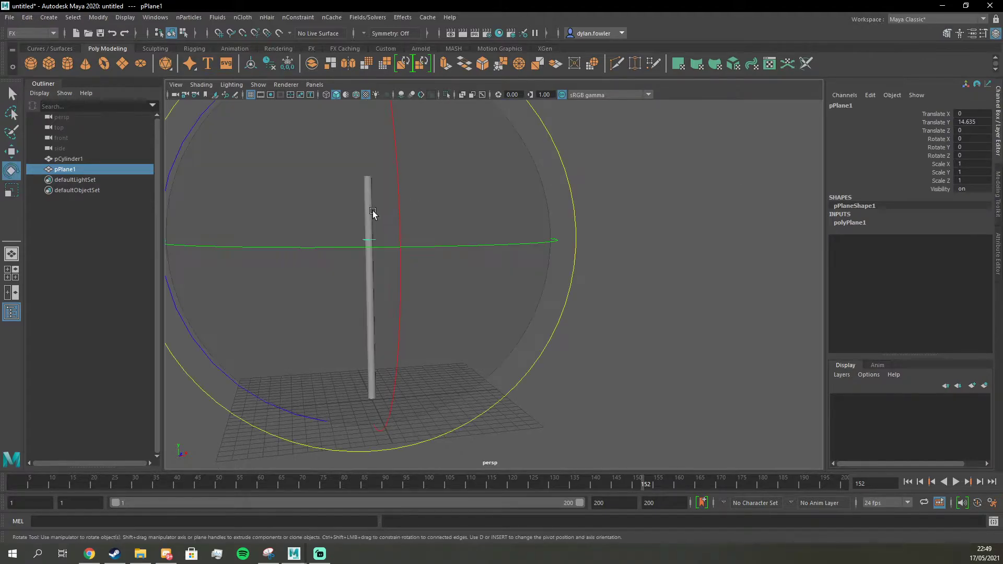
{"action": "left_click_drag", "start_coordinate": [394, 219], "coordinate": [413, 449]}
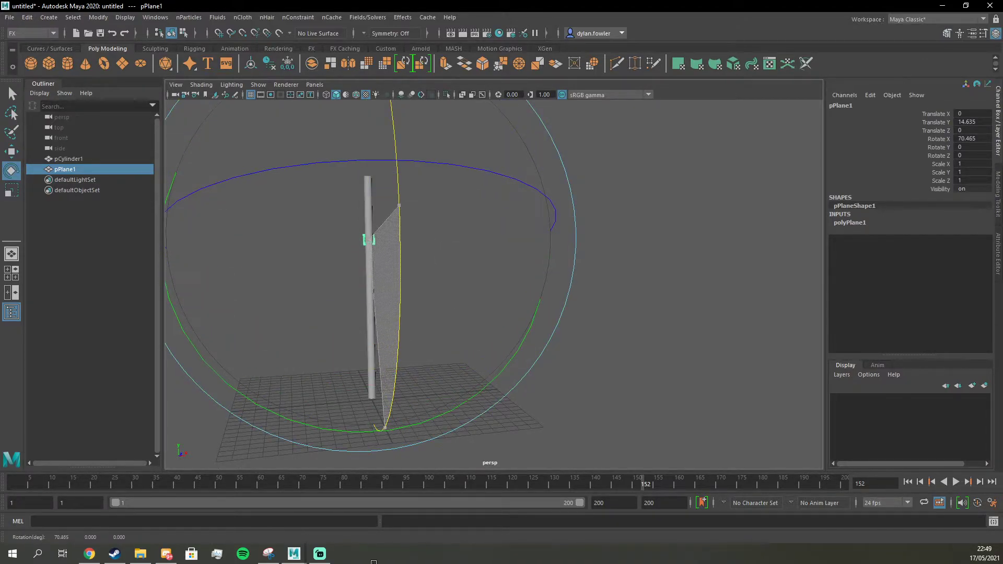
{"action": "left_click", "coordinate": [963, 138]}
{"action": "key", "text": "Return"}
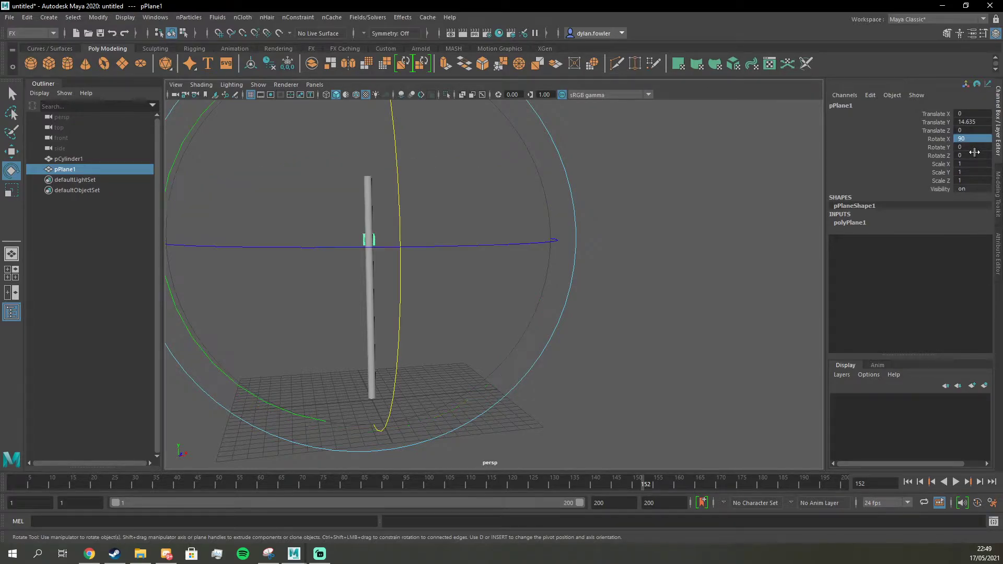
- Move the upright plane along X to about 1.55 so it sits beside the pole
{"action": "left_click", "coordinate": [653, 248]}
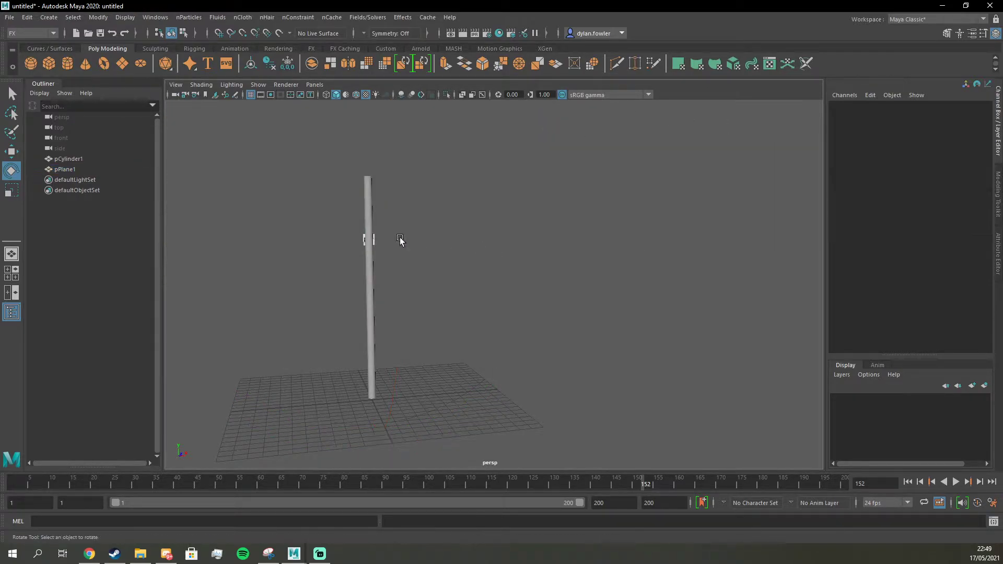
{"action": "scroll", "coordinate": [363, 236], "scroll_direction": "up", "scroll_amount": 4}
{"action": "left_click_drag", "start_coordinate": [449, 254], "coordinate": [589, 339], "text": "alt"}
{"action": "scroll", "coordinate": [588, 339], "scroll_direction": "up", "scroll_amount": 3}
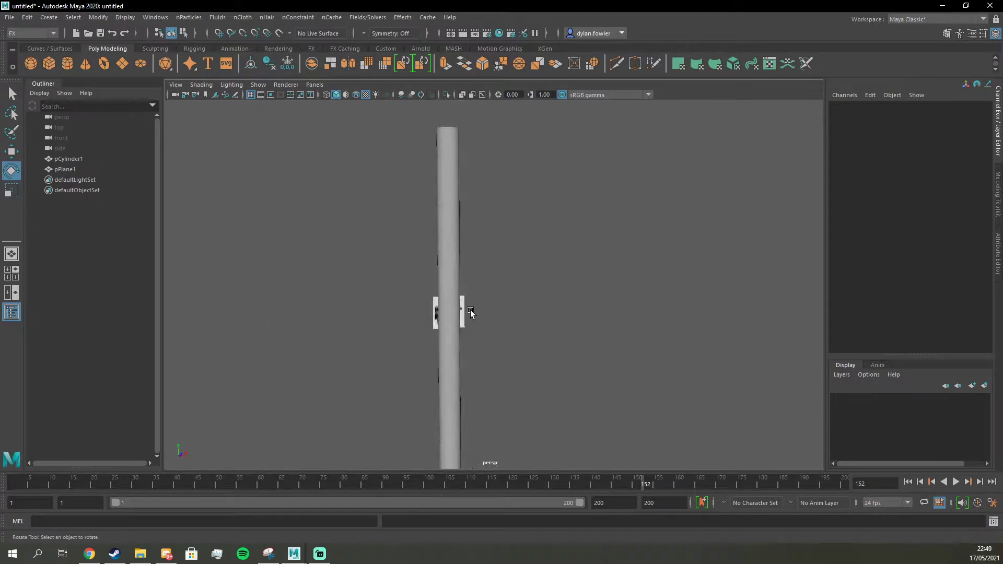
{"action": "left_click", "coordinate": [463, 307]}
{"action": "key", "text": "w"}
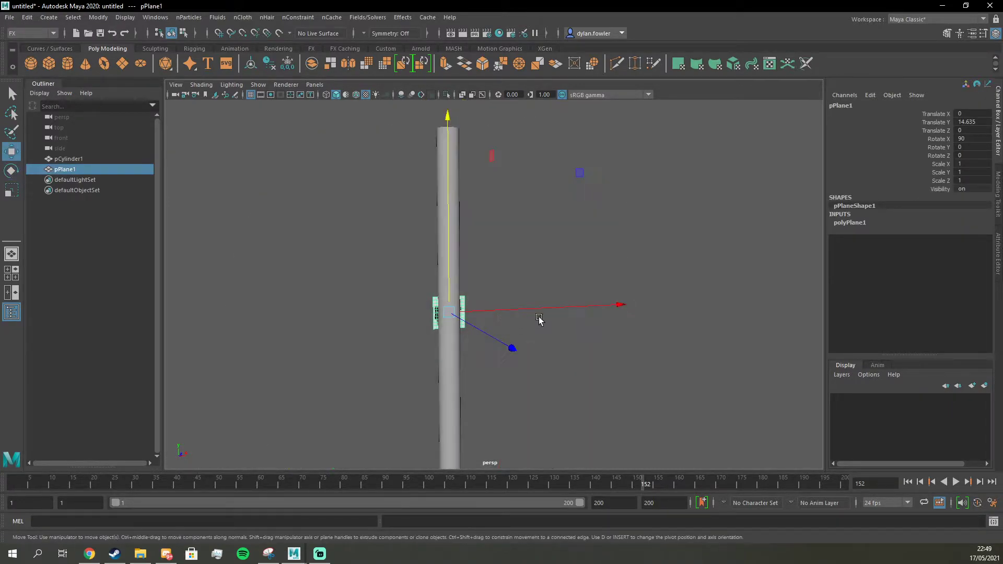
{"action": "left_click_drag", "start_coordinate": [583, 309], "coordinate": [620, 313]}
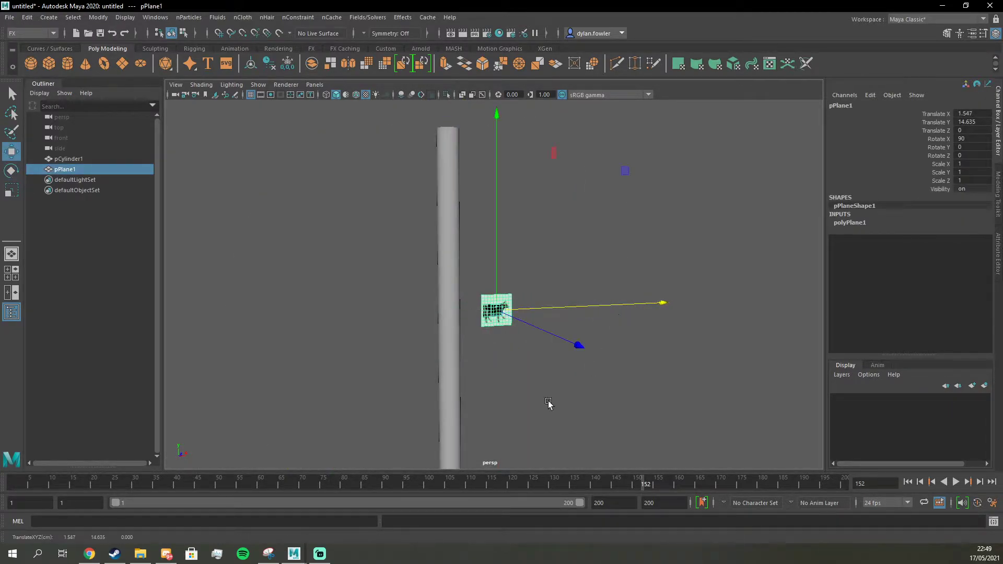
- Scale the plane into a wide flag rectangle, about 8.85 on X, 4.56 on Y and 5 on Z
{"action": "scroll", "coordinate": [661, 368], "scroll_direction": "up", "scroll_amount": 1}
{"action": "left_click_drag", "start_coordinate": [661, 368], "coordinate": [642, 365], "text": "alt"}
{"action": "key", "text": "e"}
{"action": "key", "text": "r"}
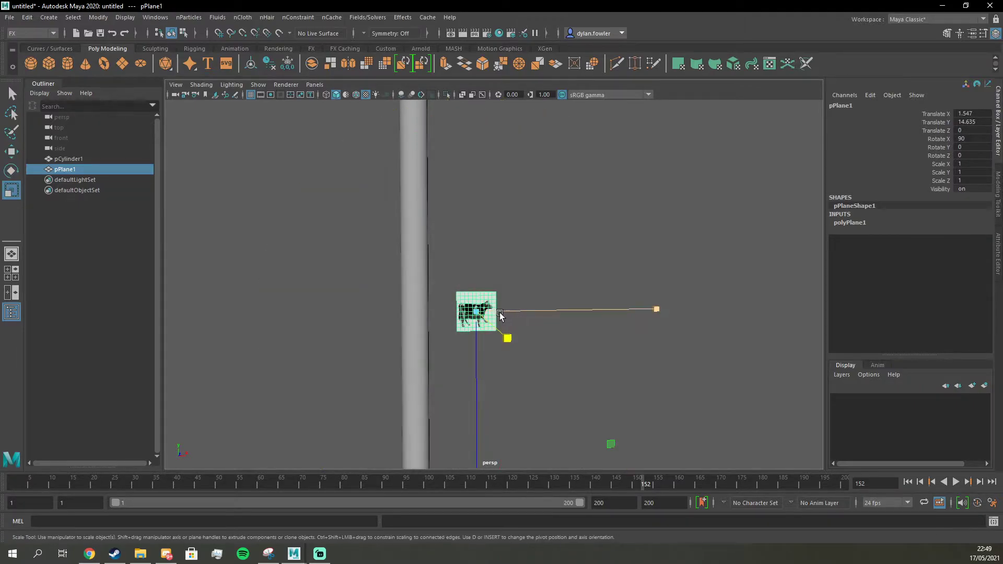
{"action": "left_click_drag", "start_coordinate": [479, 311], "coordinate": [575, 316]}
{"action": "scroll", "coordinate": [575, 316], "scroll_direction": "down", "scroll_amount": 3}
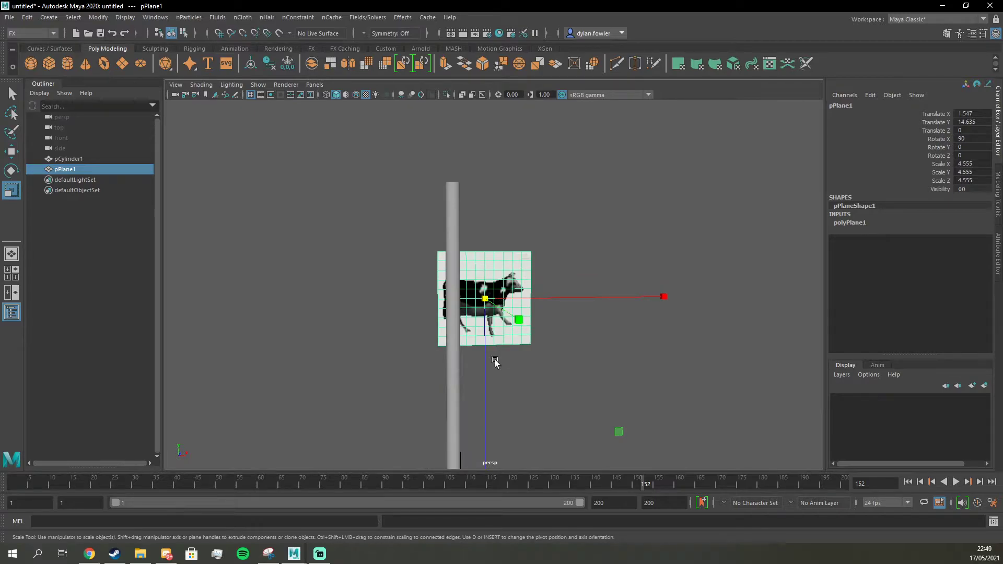
{"action": "left_click_drag", "start_coordinate": [483, 372], "coordinate": [484, 312]}
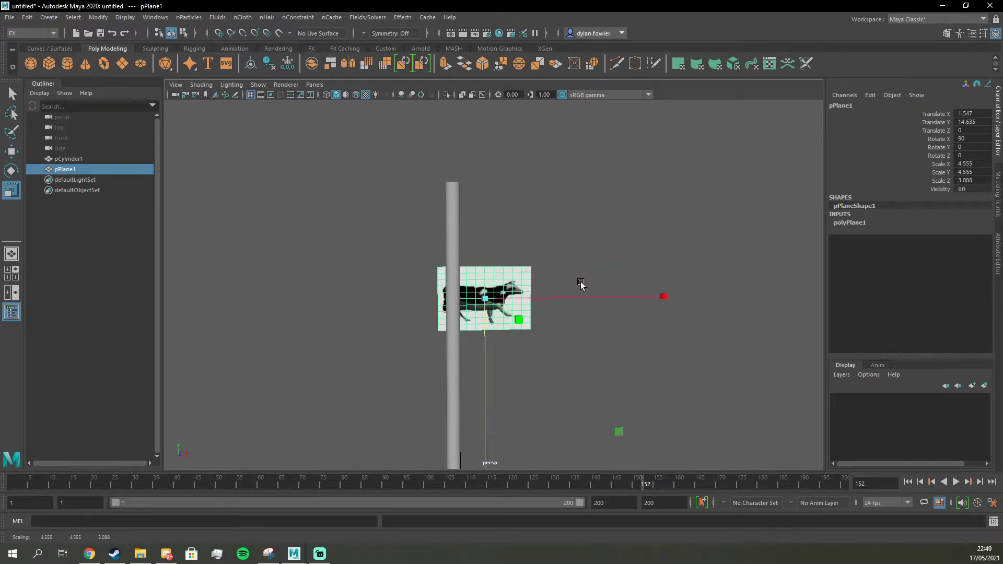
{"action": "left_click_drag", "start_coordinate": [583, 296], "coordinate": [622, 299]}
{"action": "left_click_drag", "start_coordinate": [486, 335], "coordinate": [472, 447]}
{"action": "left_click_drag", "start_coordinate": [590, 297], "coordinate": [696, 300]}
- Move the flag plane to about 4.82 on X and 17.16 on Y, next to the pole's upper end
{"action": "key", "text": "w"}
{"action": "left_click_drag", "start_coordinate": [572, 296], "coordinate": [634, 297]}
{"action": "left_click", "coordinate": [552, 207]}
{"action": "key", "text": "ctrl+z"}
{"action": "left_click_drag", "start_coordinate": [552, 208], "coordinate": [559, 155]}
{"action": "scroll", "coordinate": [557, 232], "scroll_direction": "up", "scroll_amount": 2}
{"action": "left_click_drag", "start_coordinate": [524, 235], "coordinate": [516, 258], "text": "alt"}
{"action": "scroll", "coordinate": [516, 258], "scroll_direction": "up", "scroll_amount": 6}
{"action": "middle_click_drag", "start_coordinate": [515, 258], "coordinate": [389, 375], "text": "alt"}
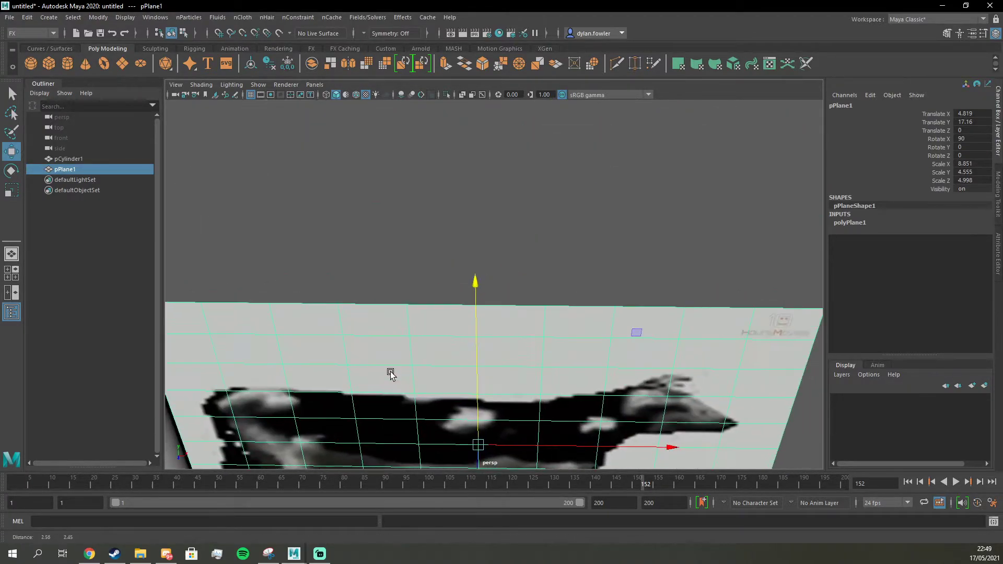
{"action": "scroll", "coordinate": [422, 335], "scroll_direction": "down", "scroll_amount": 4}
- Set the flag plane's Subdivisions Width to 25 in its polyPlane1 attributes
{"action": "left_click", "coordinate": [996, 203]}
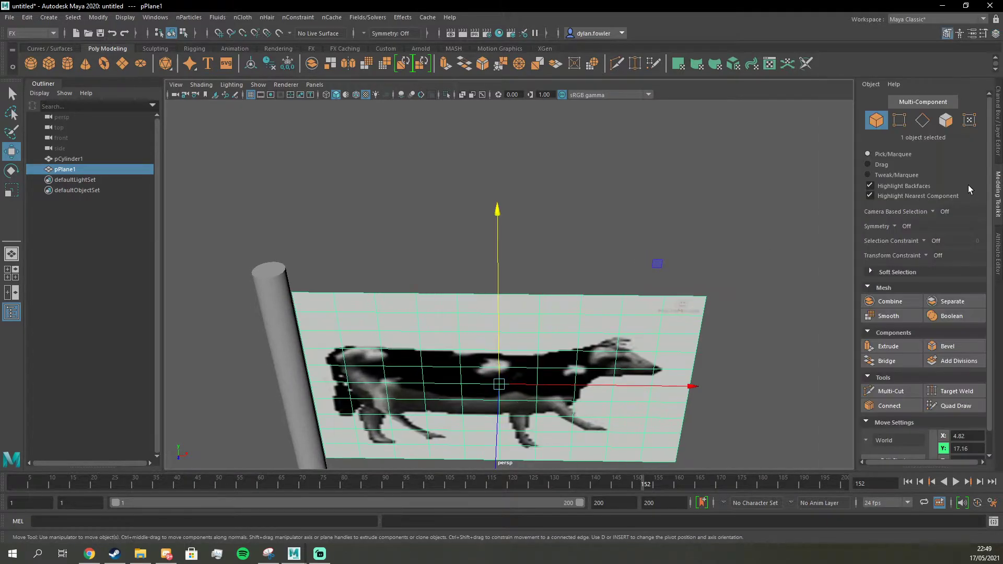
{"action": "left_click", "coordinate": [999, 261]}
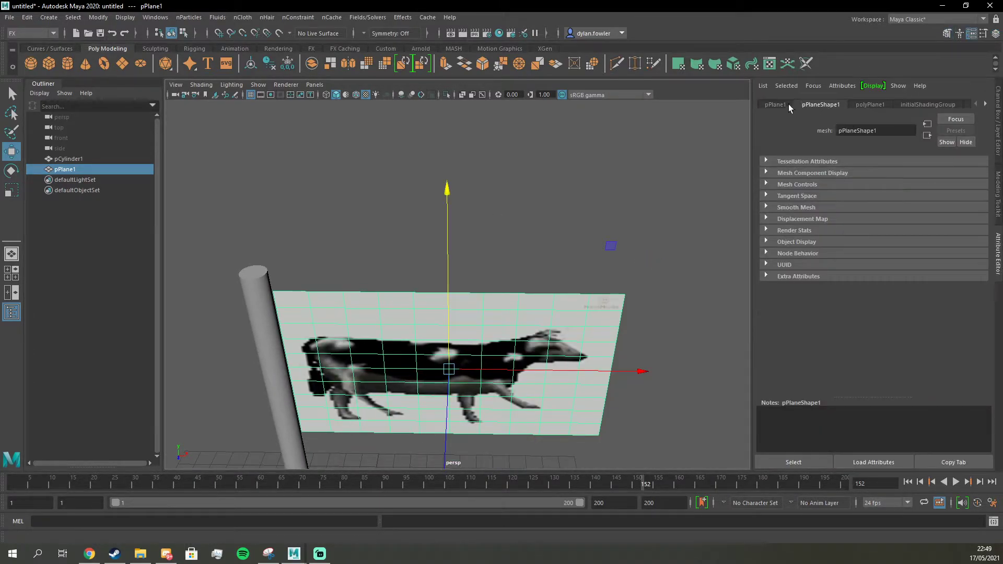
{"action": "left_click", "coordinate": [775, 104]}
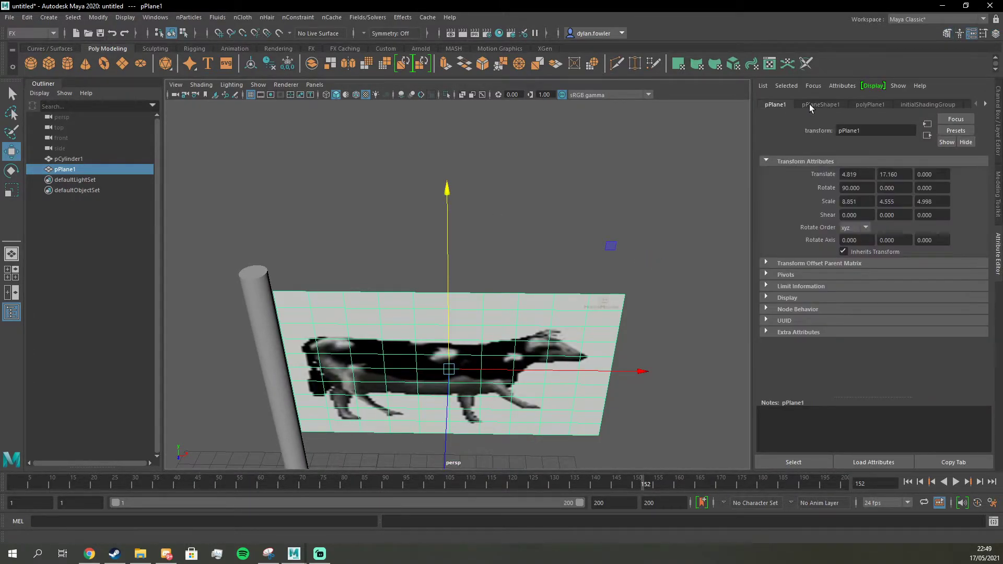
{"action": "left_click", "coordinate": [867, 105]}
{"action": "left_click_drag", "start_coordinate": [899, 204], "coordinate": [932, 209]}
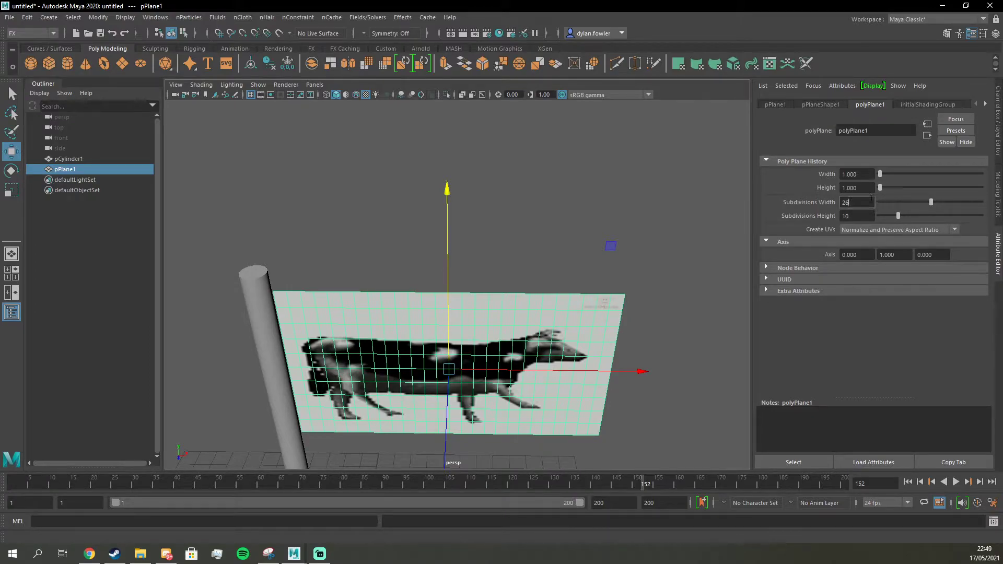
{"action": "key", "text": "BackSpace"}
{"action": "type", "text": "5"}
{"action": "key", "text": "Return"}
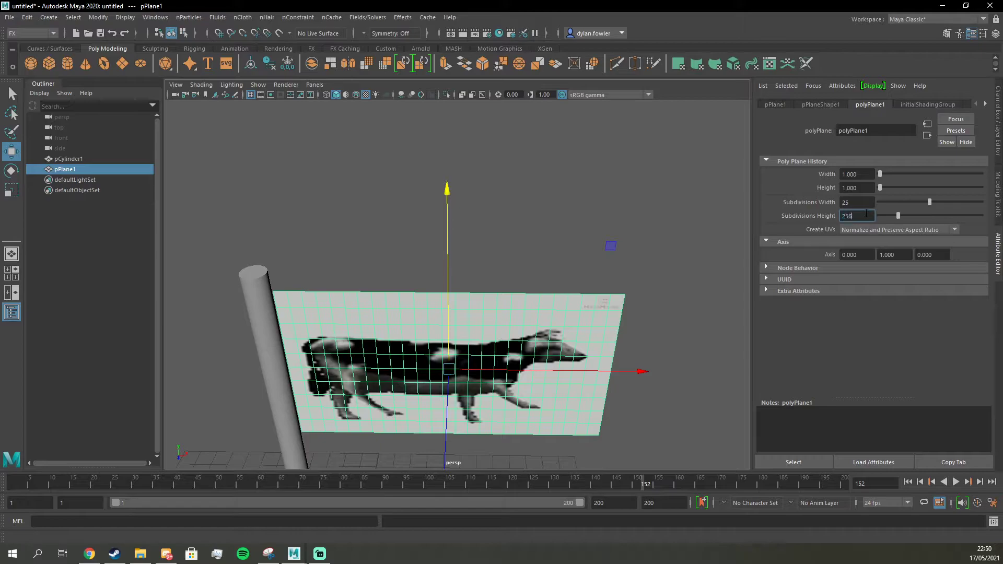
- Set the flag plane's Subdivisions Height to 25
{"action": "left_click", "coordinate": [867, 213]}
{"action": "type", "text": "256"}
{"action": "key", "text": "BackSpace"}
{"action": "key", "text": "Return"}
{"action": "left_click_drag", "start_coordinate": [430, 298], "coordinate": [400, 246], "text": "alt"}
{"action": "scroll", "coordinate": [401, 246], "scroll_direction": "up", "scroll_amount": 3}
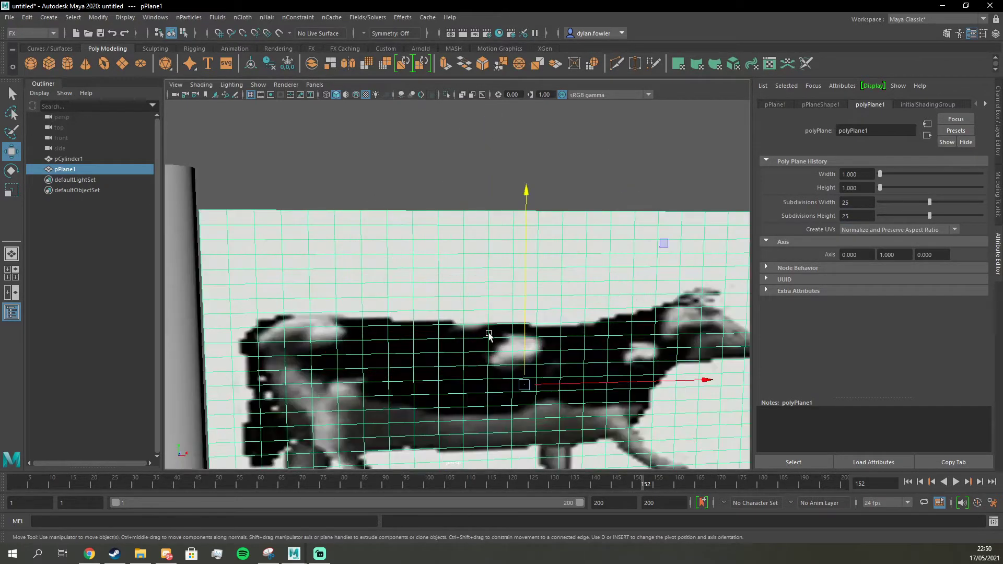
- Nudge the flag along X so its edge slightly overlaps the pole, using wireframe display to check the overlap
{"action": "scroll", "coordinate": [497, 341], "scroll_direction": "down", "scroll_amount": 1}
{"action": "left_click_drag", "start_coordinate": [684, 353], "coordinate": [676, 355]}
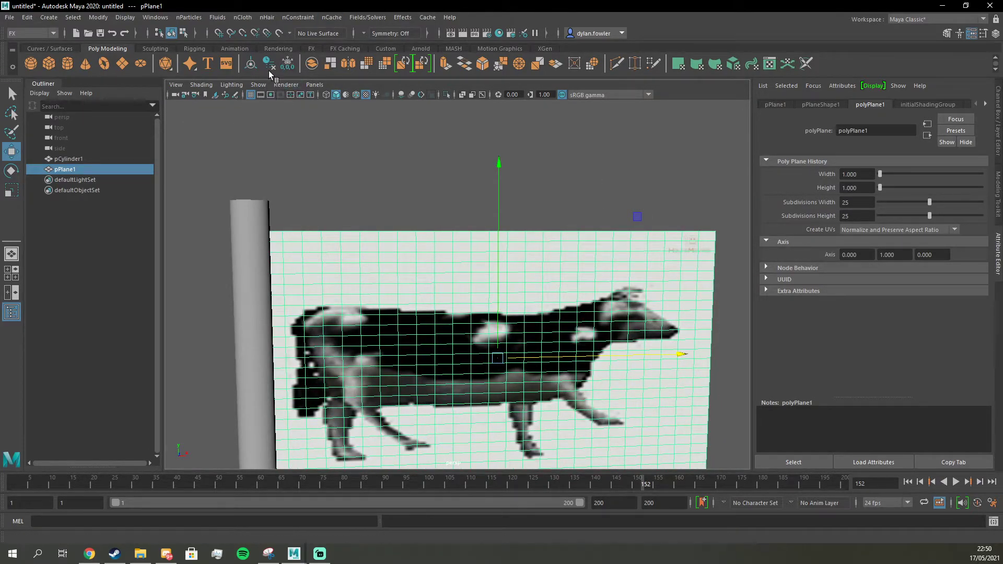
{"action": "left_click", "coordinate": [327, 94]}
{"action": "left_click_drag", "start_coordinate": [329, 170], "coordinate": [409, 160], "text": "alt"}
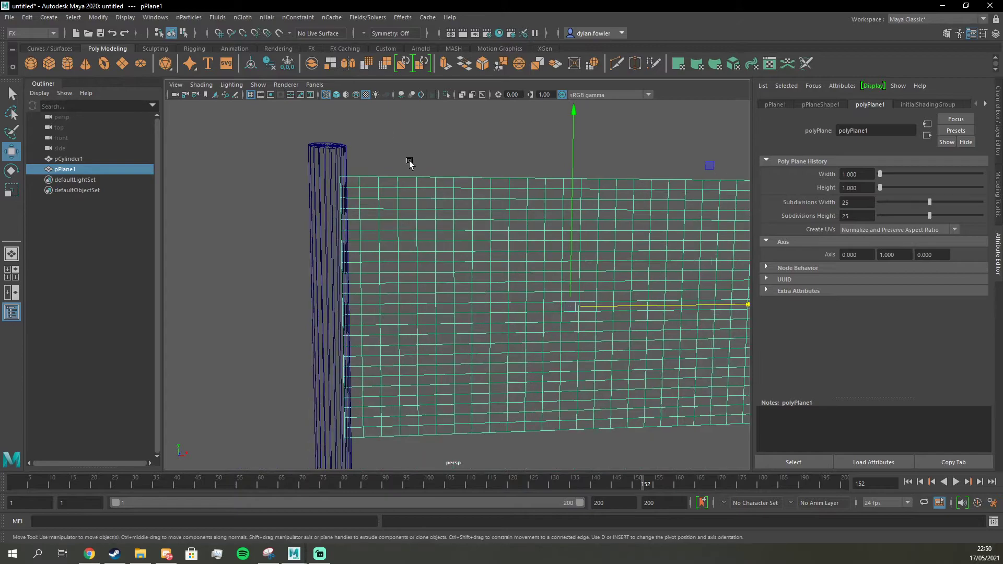
{"action": "scroll", "coordinate": [410, 160], "scroll_direction": "down", "scroll_amount": 2}
{"action": "left_click_drag", "start_coordinate": [718, 297], "coordinate": [717, 298]}
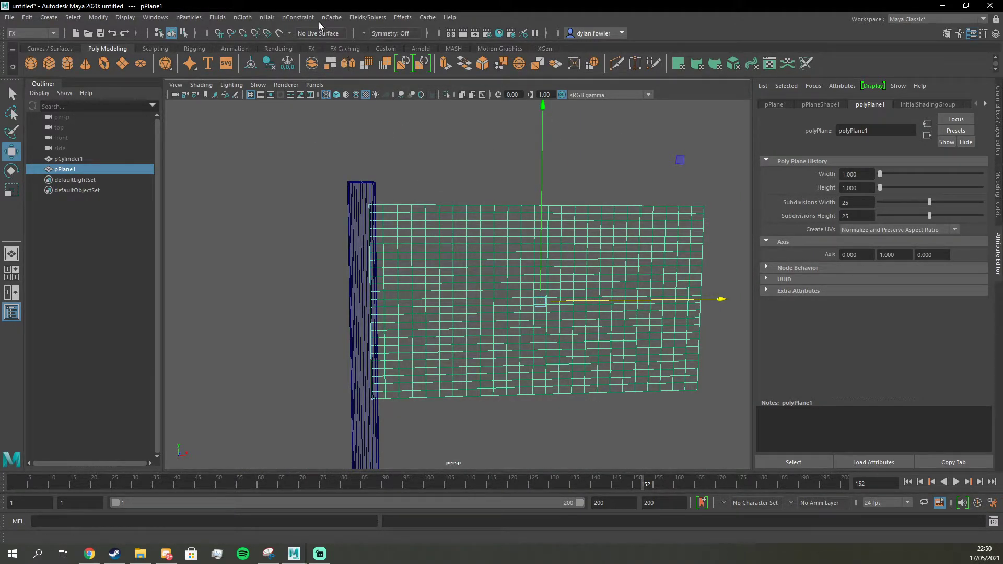
- Convert the flag plane into an nCloth object
{"action": "left_click", "coordinate": [300, 17]}
{"action": "left_click", "coordinate": [300, 20]}
{"action": "left_click", "coordinate": [251, 18]}
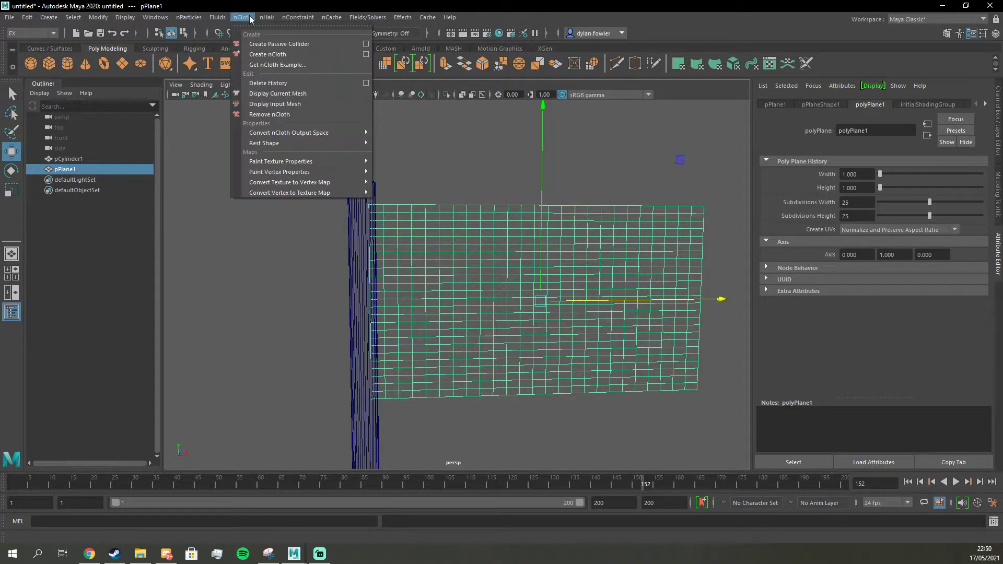
{"action": "left_click", "coordinate": [260, 55]}
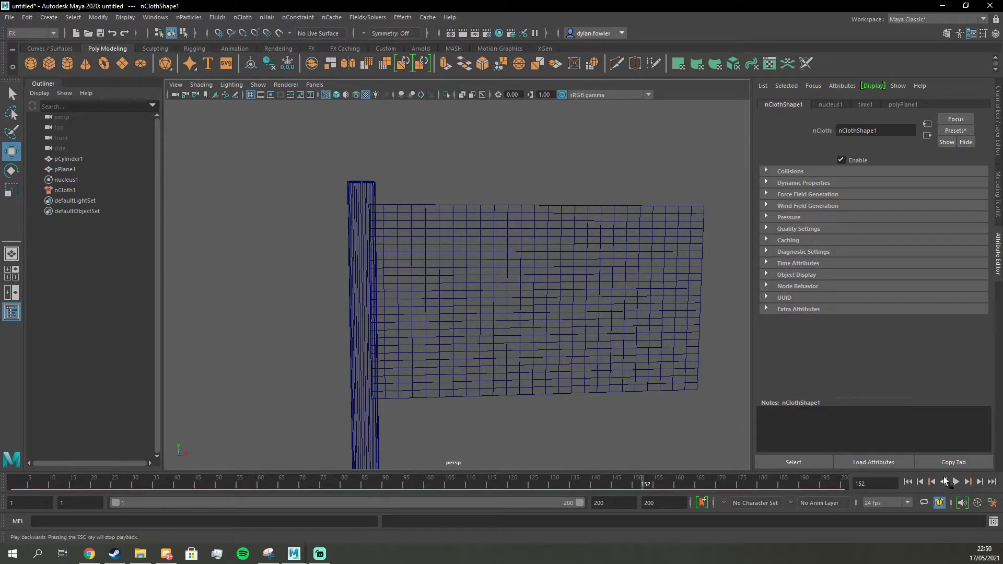
- Play the cloth simulation to see how the flag behaves, and return to frame 1
{"action": "left_click", "coordinate": [956, 482]}
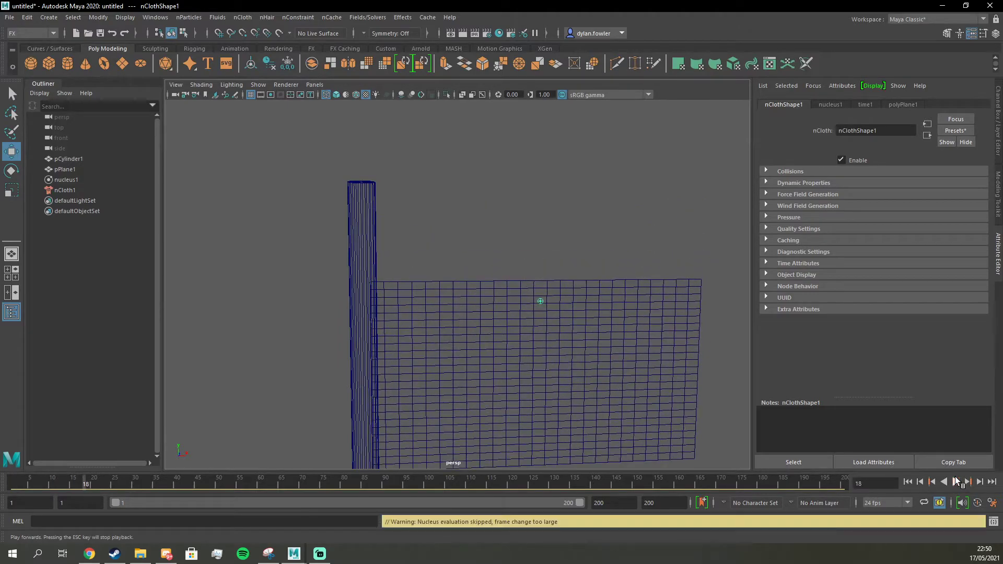
{"action": "left_click", "coordinate": [956, 482]}
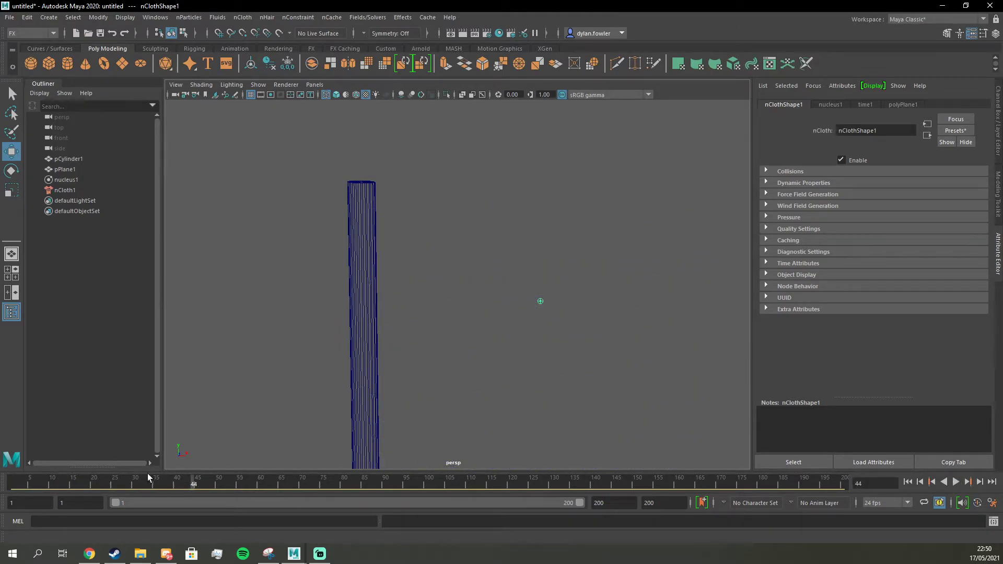
{"action": "left_click", "coordinate": [12, 483]}
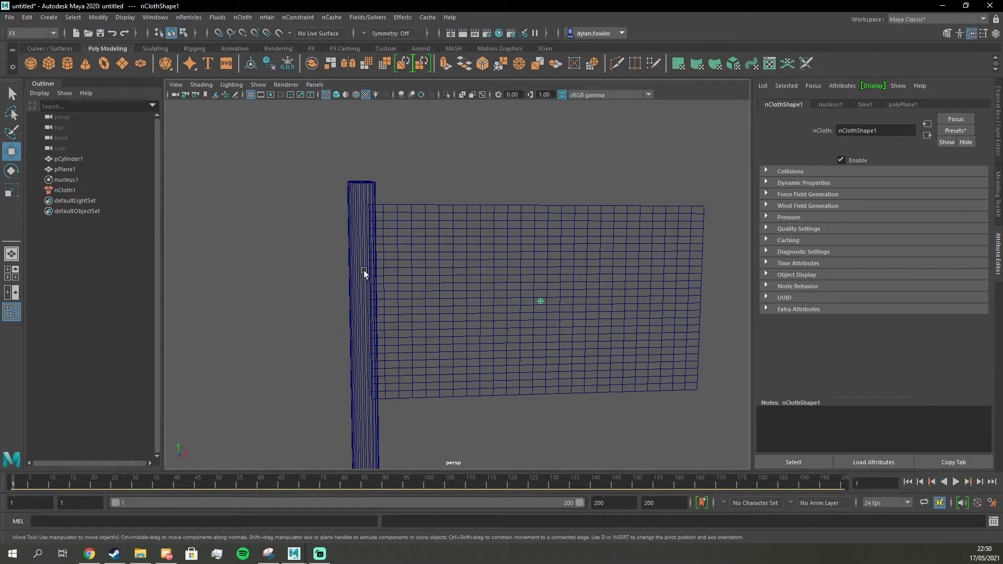
- Select the column of vertices along the flag's pole-side edge and pin them with a Transform Constraint
{"action": "left_click", "coordinate": [535, 235]}
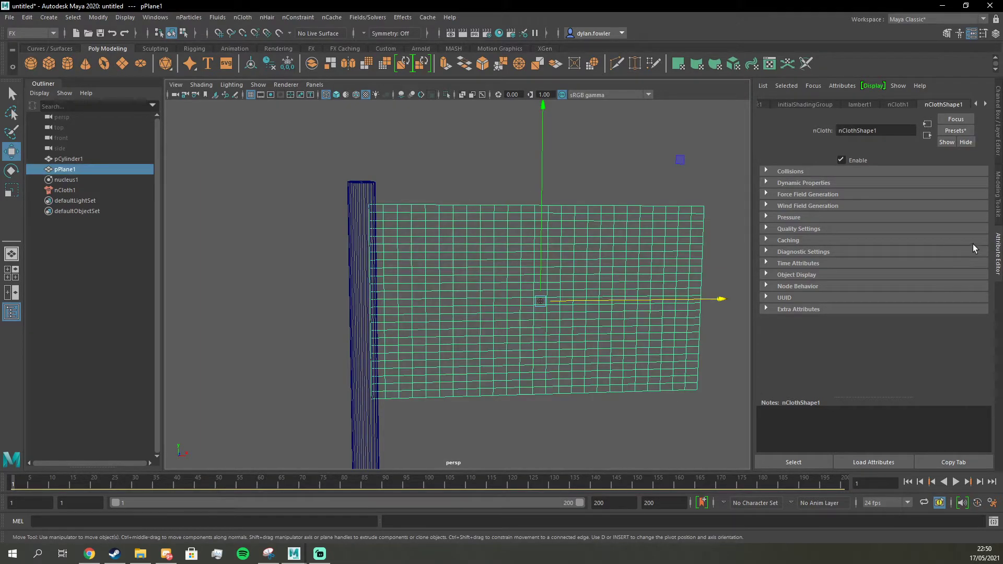
{"action": "left_click", "coordinate": [997, 201]}
{"action": "left_click", "coordinate": [899, 120]}
{"action": "left_click_drag", "start_coordinate": [331, 148], "coordinate": [411, 489]}
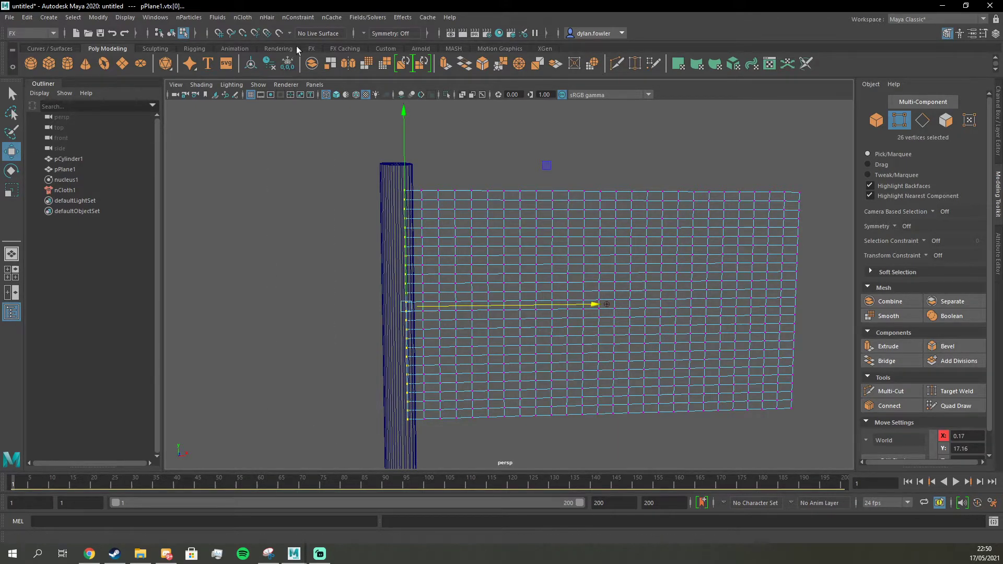
{"action": "left_click", "coordinate": [295, 18]}
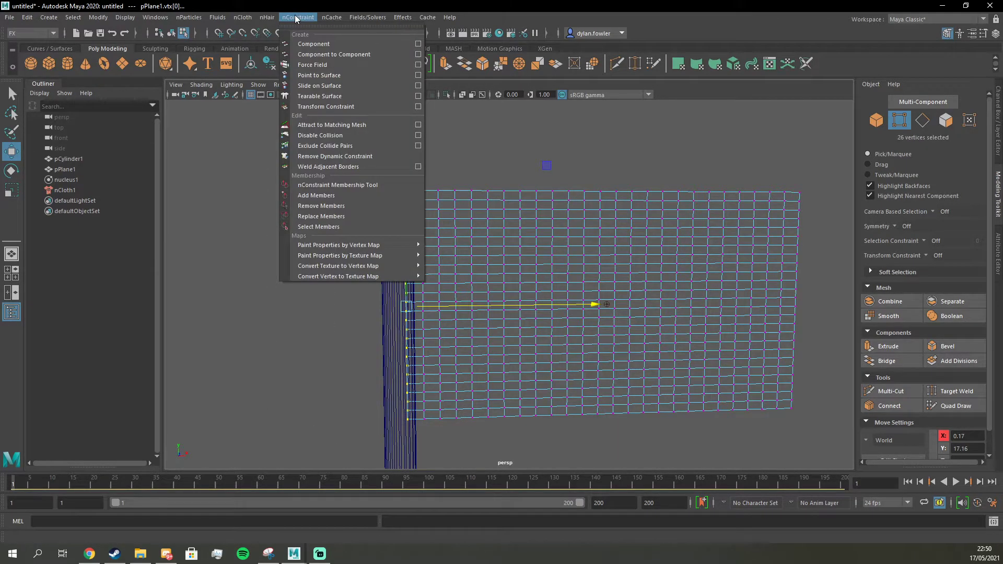
{"action": "left_click", "coordinate": [359, 109]}
- Play the simulation with the flag's edge pinned, switch the viewport to shaded display, and return to frame 1
{"action": "left_click", "coordinate": [956, 482]}
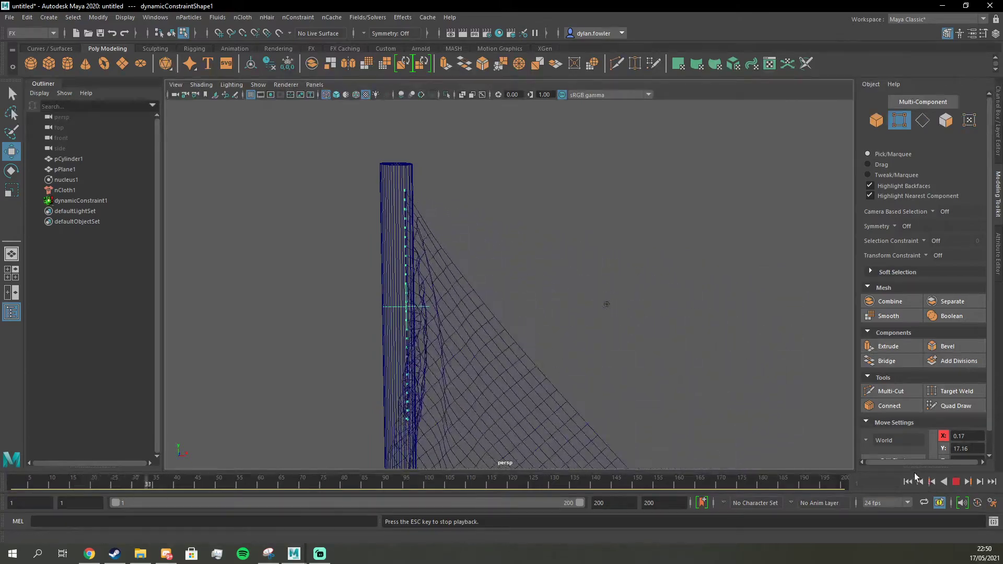
{"action": "scroll", "coordinate": [599, 256], "scroll_direction": "down", "scroll_amount": 5}
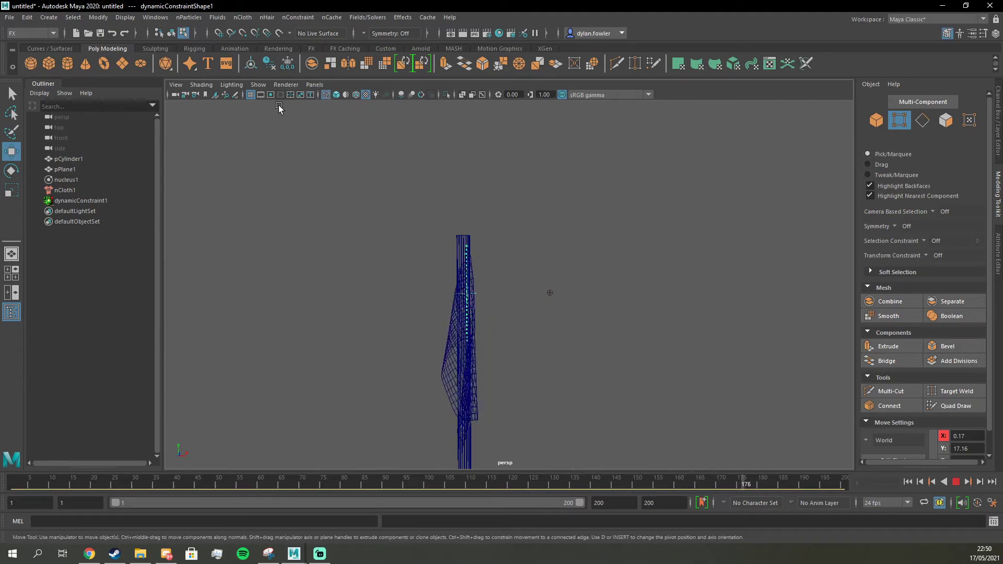
{"action": "left_click", "coordinate": [336, 95]}
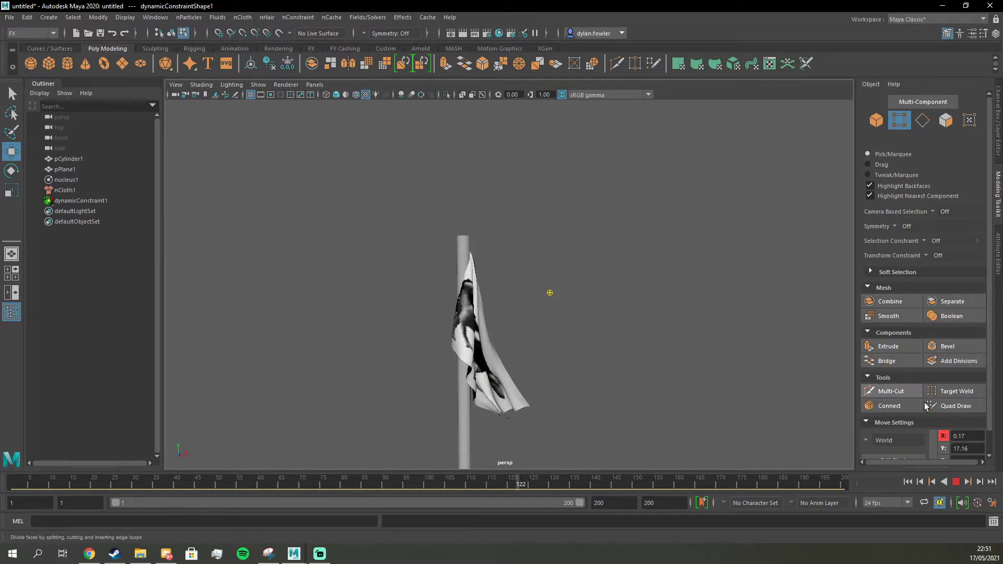
{"action": "left_click", "coordinate": [956, 482]}
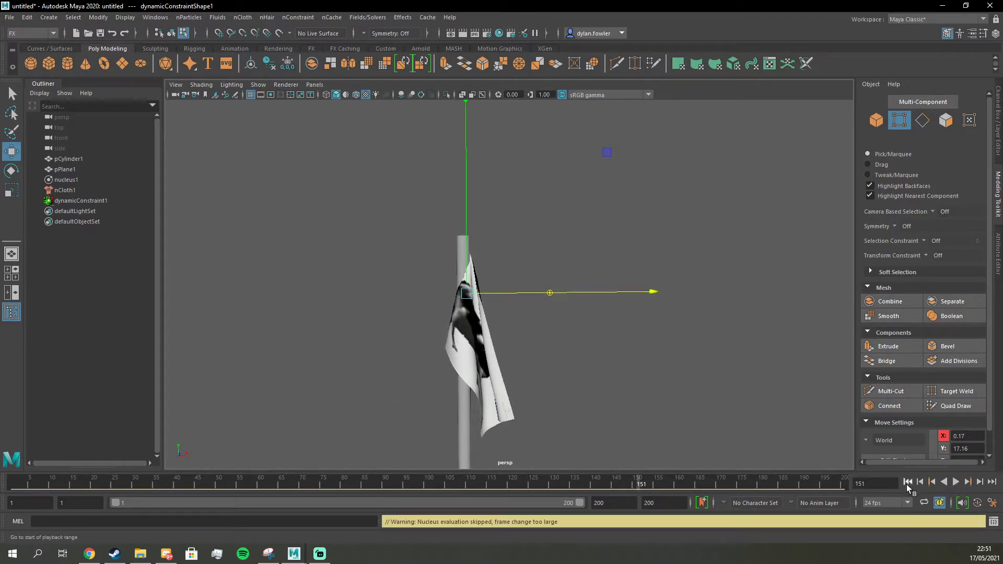
{"action": "left_click", "coordinate": [907, 484]}
- Try to make the pole a passive collider while in vertex selection mode, and play the simulation to check the collision
{"action": "left_click", "coordinate": [462, 386]}
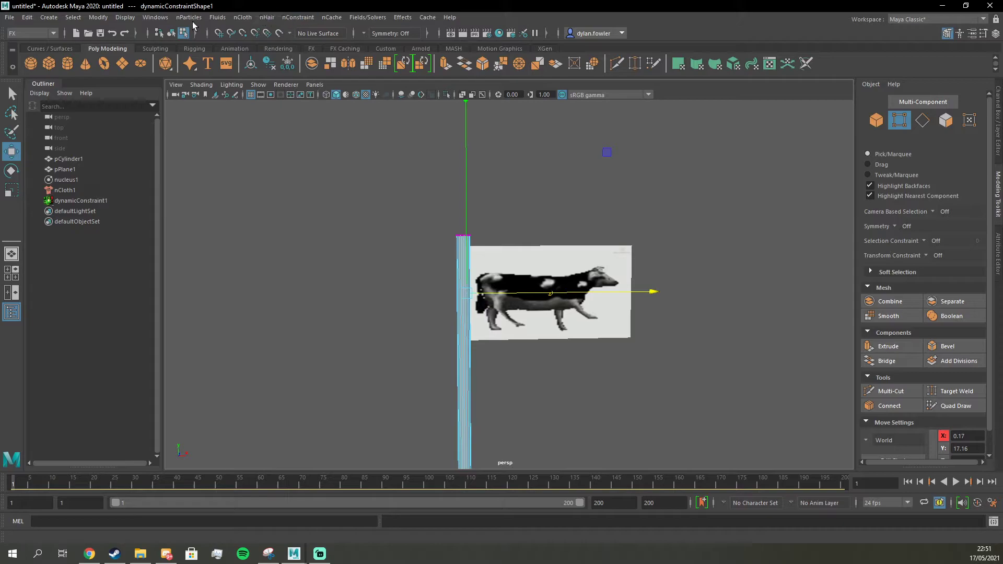
{"action": "left_click", "coordinate": [243, 20]}
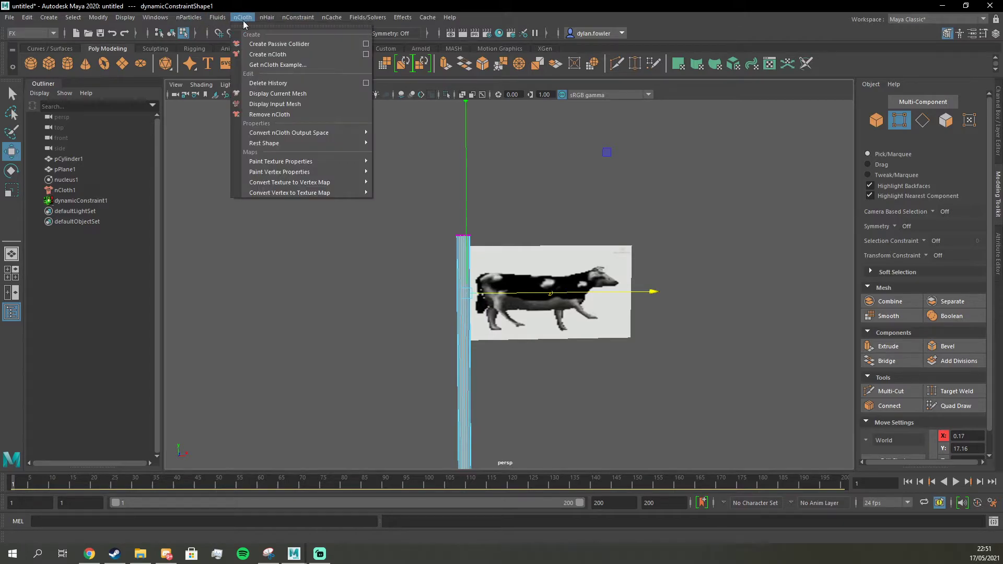
{"action": "left_click", "coordinate": [258, 45]}
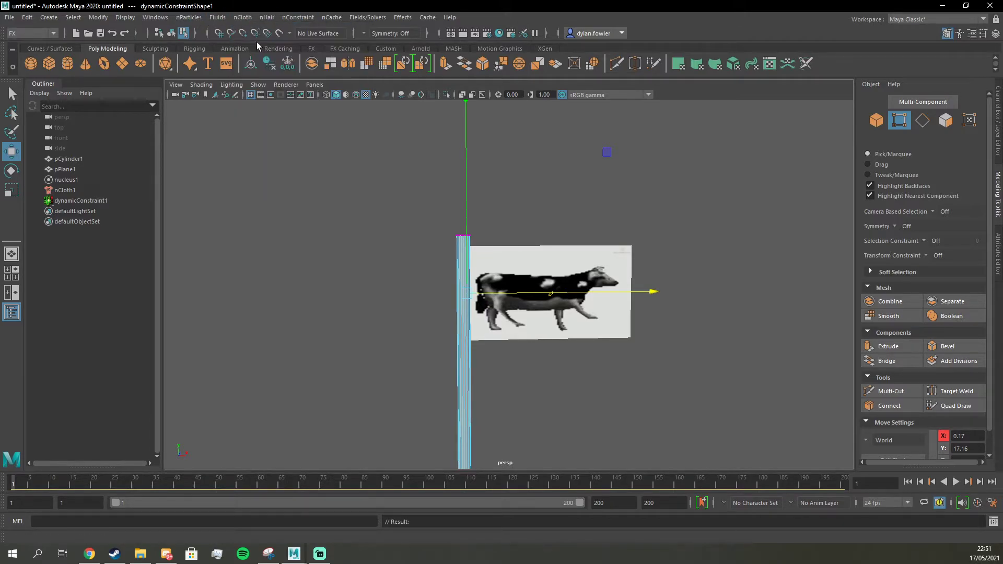
{"action": "left_click", "coordinate": [955, 482]}
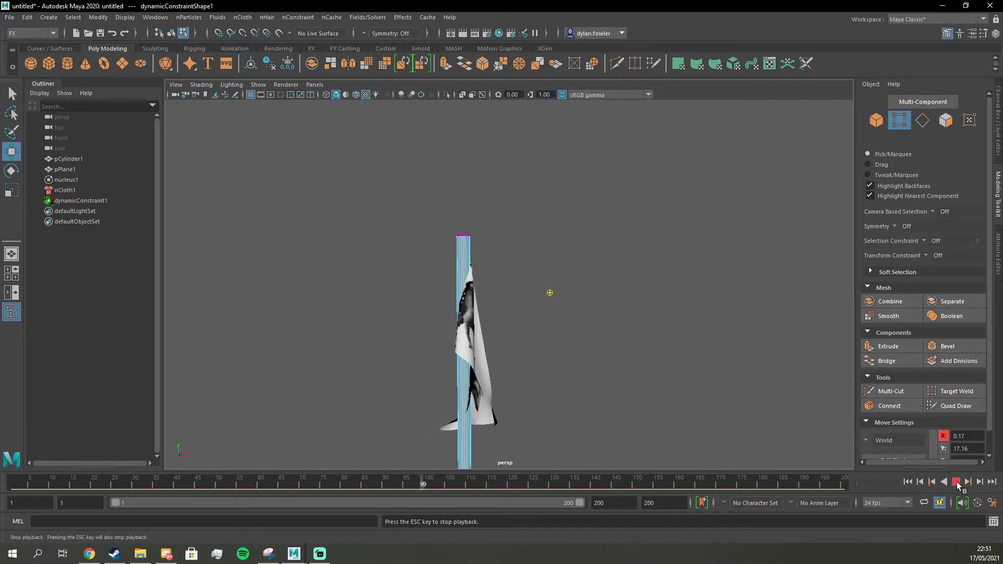
{"action": "left_click", "coordinate": [956, 482]}
- Switch to object selection, go back to frame 1, and make the pole cylinder a passive collider
{"action": "left_click", "coordinate": [876, 120]}
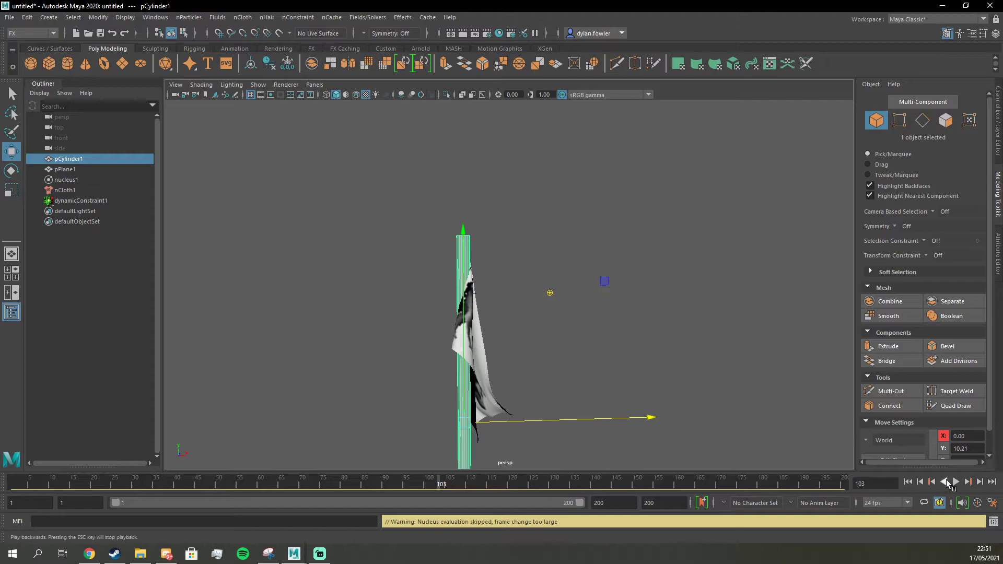
{"action": "left_click", "coordinate": [626, 334]}
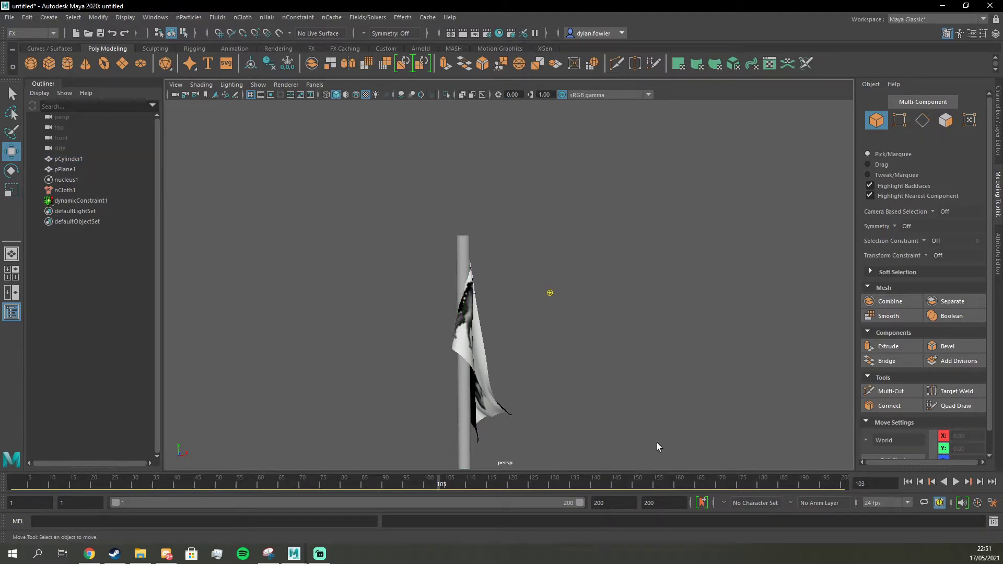
{"action": "left_click_drag", "start_coordinate": [486, 478], "coordinate": [13, 483]}
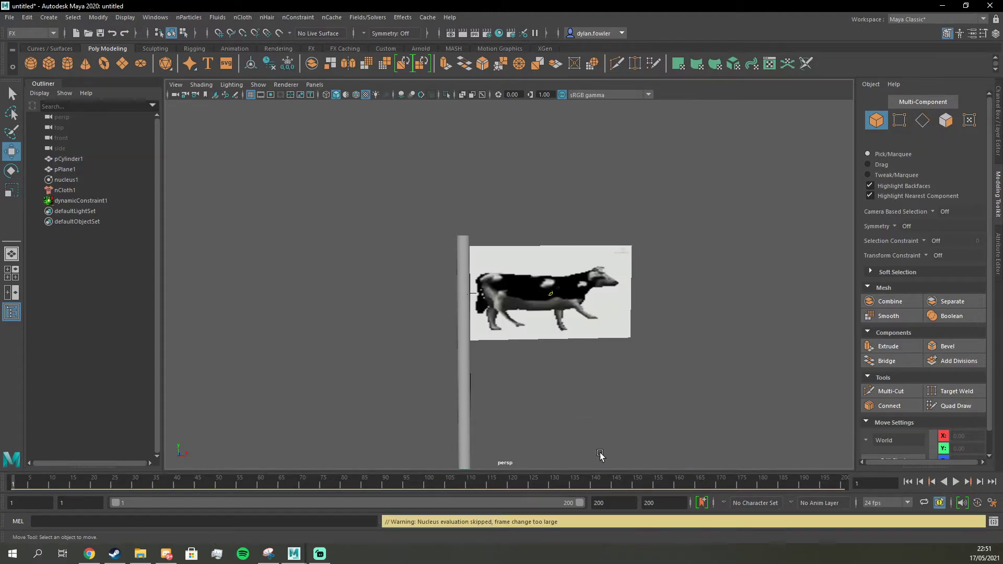
{"action": "left_click", "coordinate": [462, 323]}
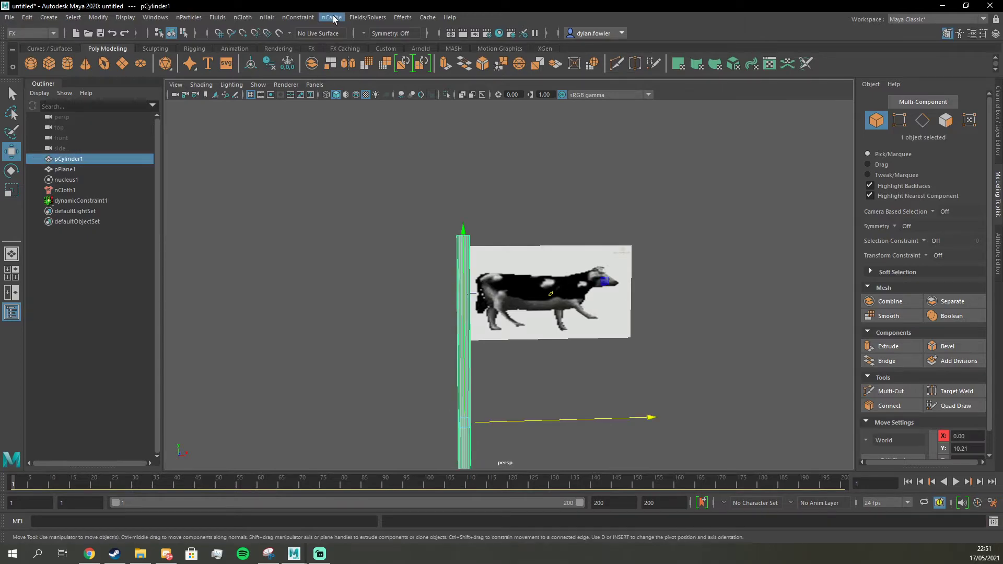
{"action": "left_click", "coordinate": [242, 17]}
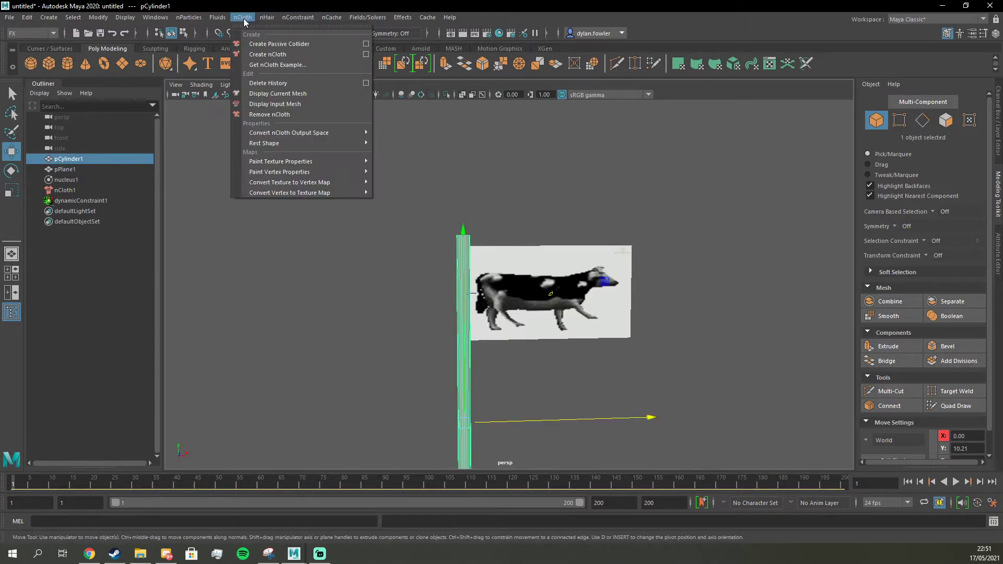
{"action": "left_click", "coordinate": [256, 44]}
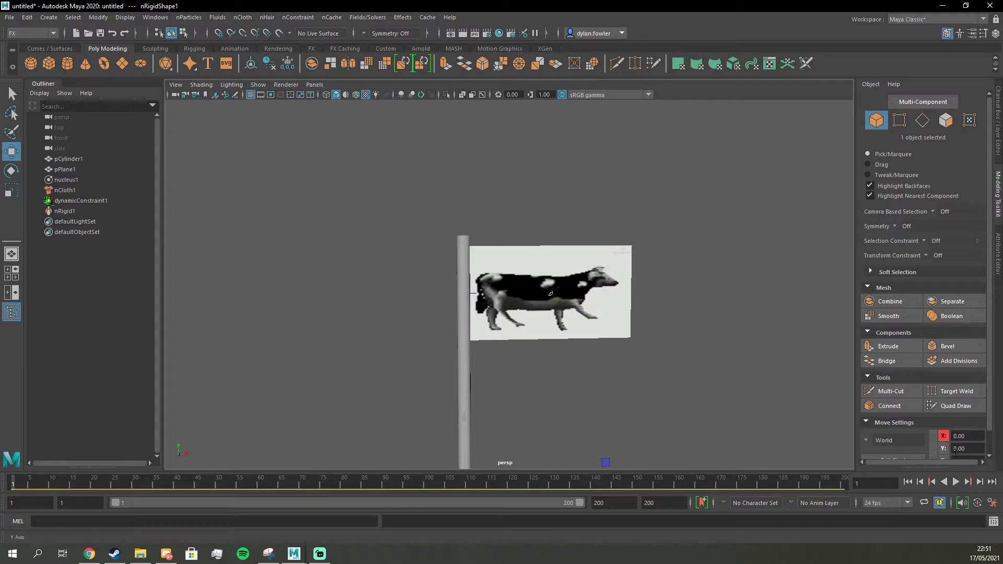
- Play the simulation to check how the flag collides with the pole, and return to frame 1
{"action": "left_click", "coordinate": [963, 481]}
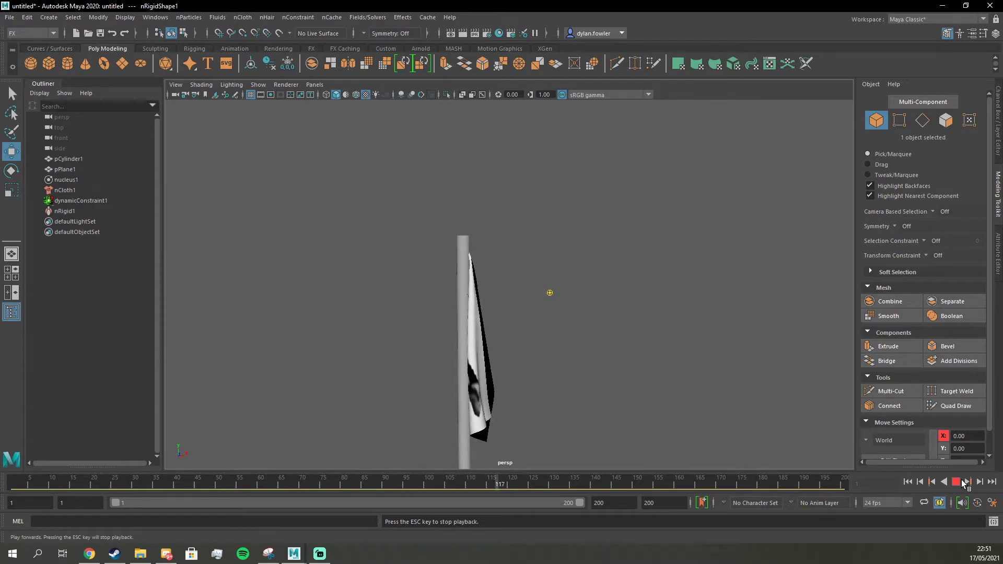
{"action": "left_click", "coordinate": [963, 481]}
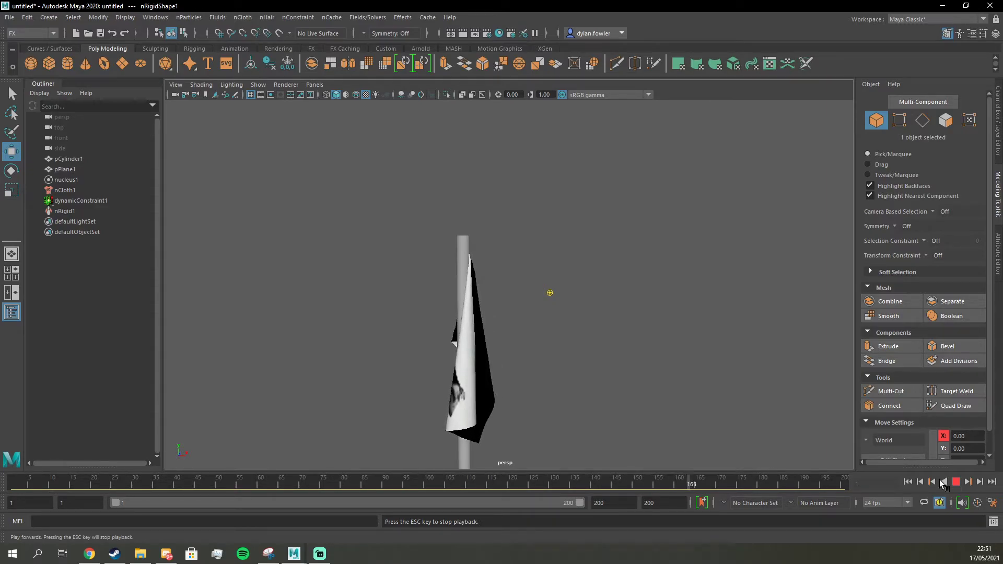
{"action": "left_click_drag", "start_coordinate": [114, 486], "coordinate": [16, 485]}
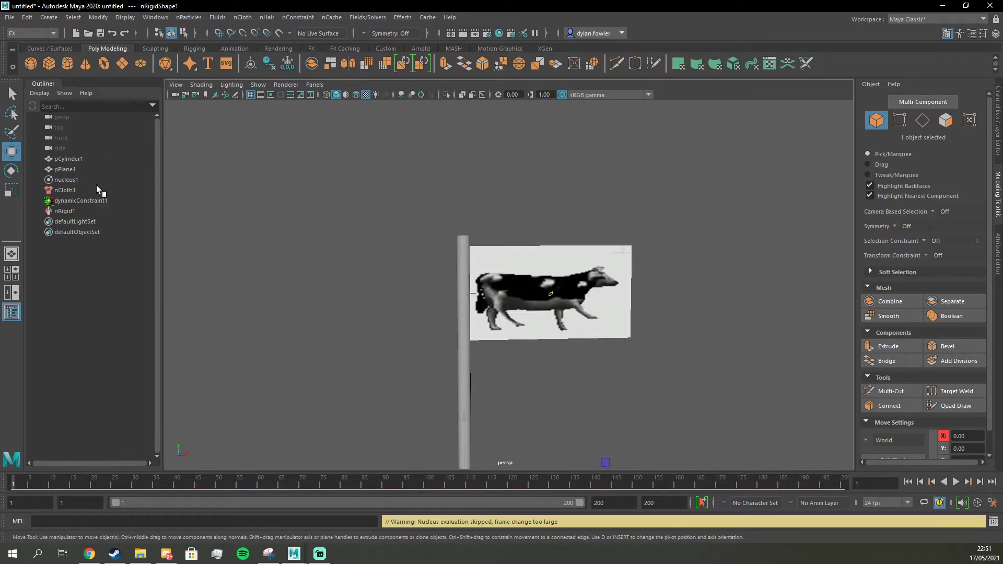
- On nucleus1, set Gravity to 4.945, Air Density to 2.143, Wind Speed to 7.692, Wind Direction X to 3 and Wind Noise to 1
{"action": "left_click", "coordinate": [67, 210]}
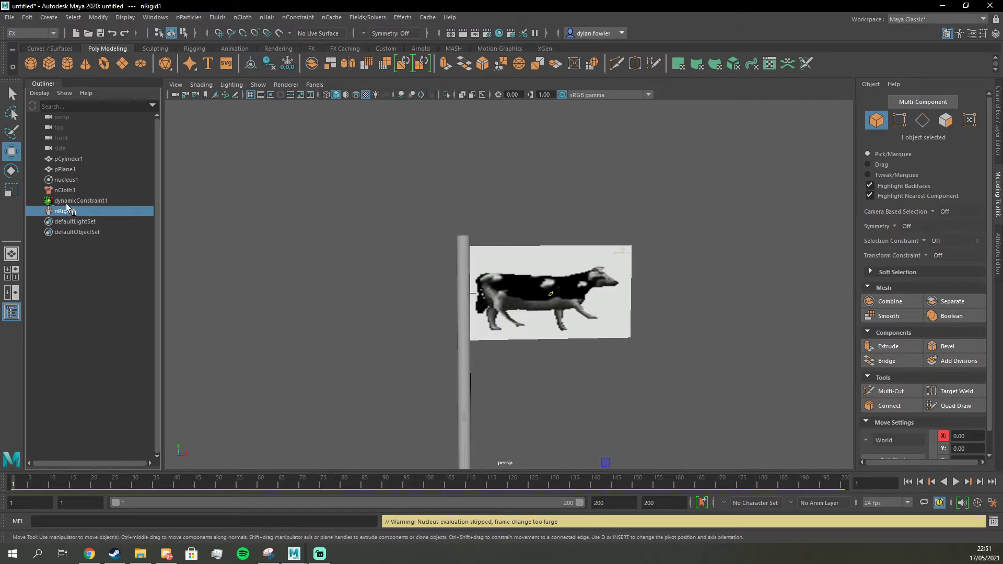
{"action": "left_click", "coordinate": [66, 202]}
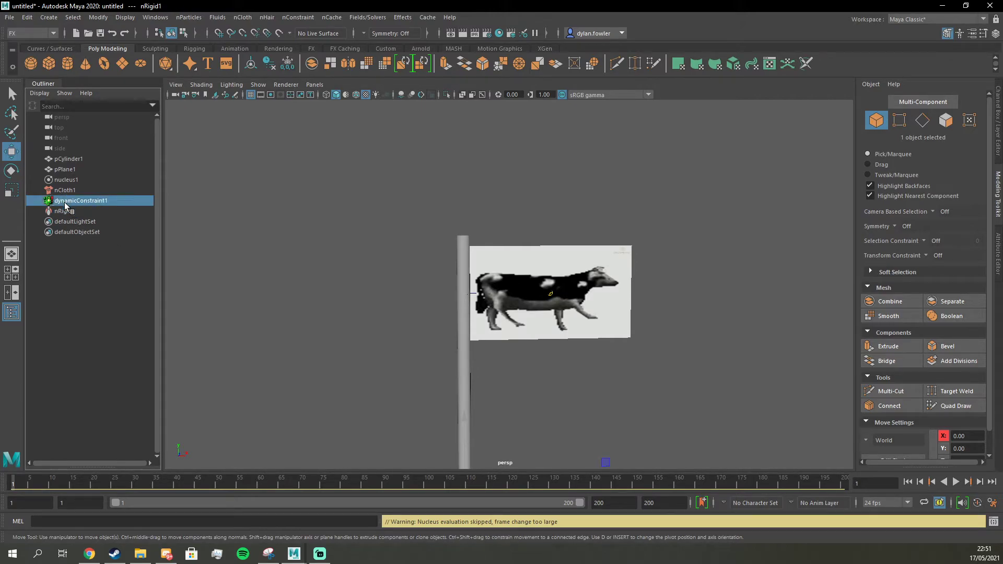
{"action": "left_click", "coordinate": [999, 229]}
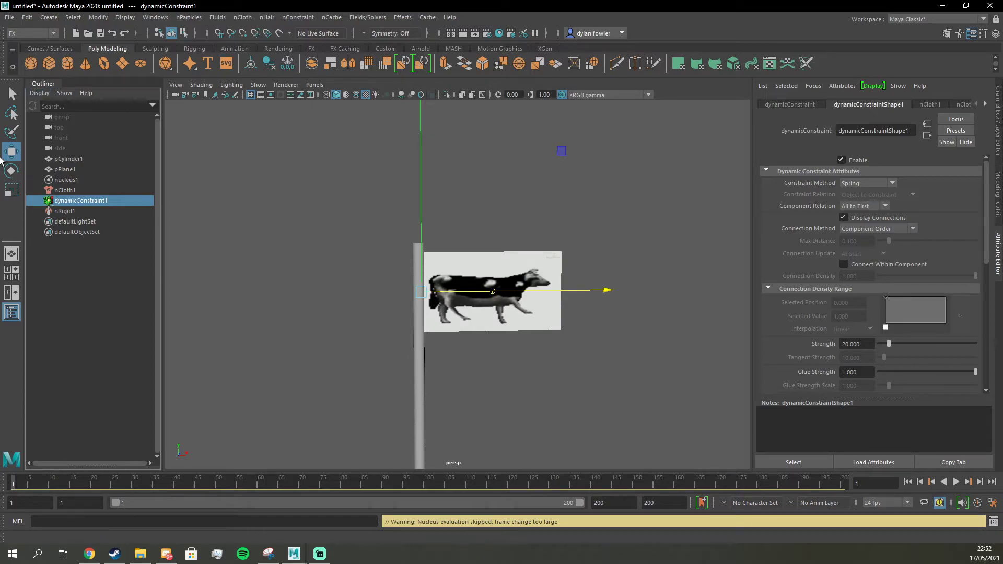
{"action": "left_click", "coordinate": [93, 182]}
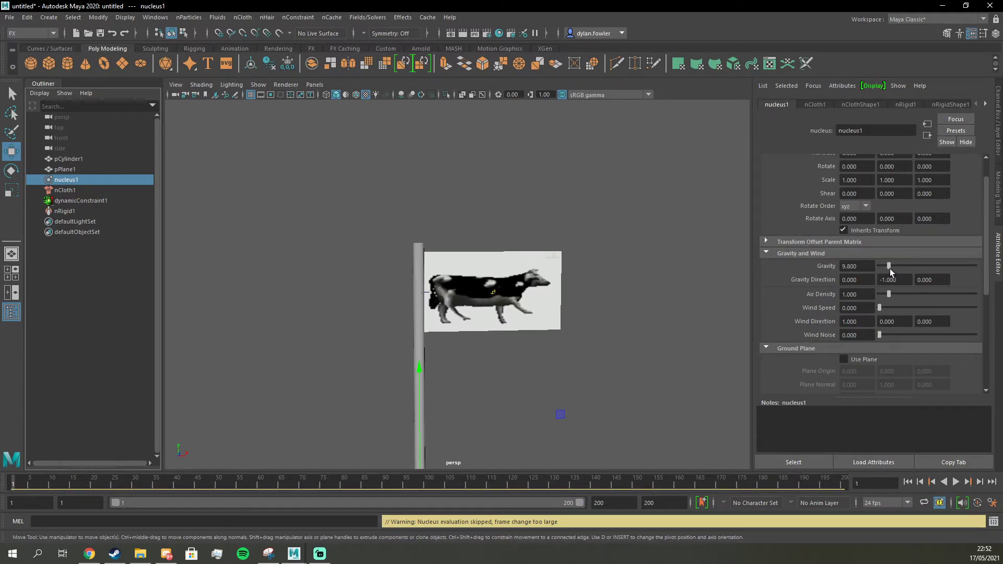
{"action": "left_click_drag", "start_coordinate": [890, 270], "coordinate": [900, 304]}
{"action": "left_click_drag", "start_coordinate": [883, 340], "coordinate": [982, 358]}
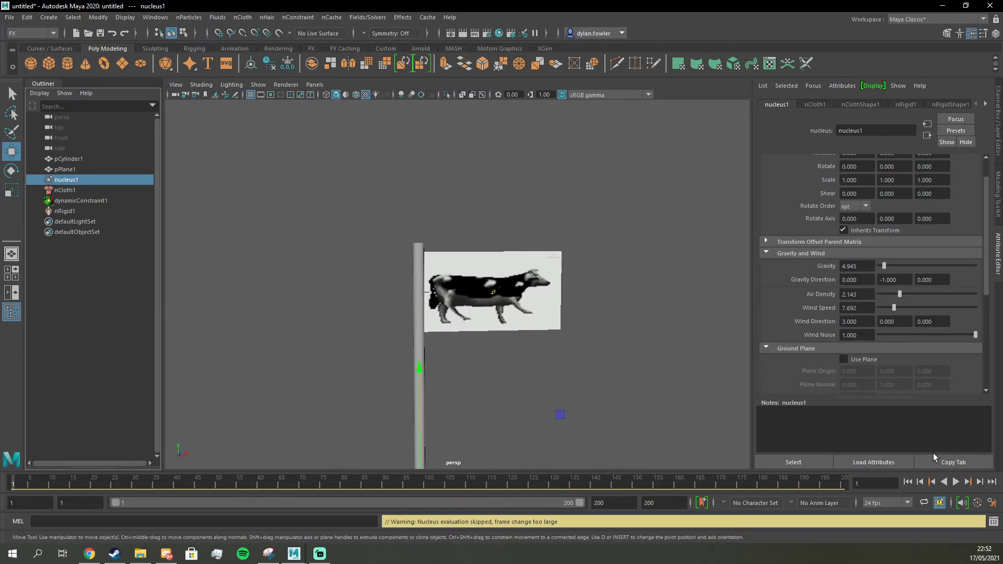
- Play the simulation to watch the flag in the wind, and lower the nucleus Gravity to 0.549 during playback
{"action": "left_click", "coordinate": [955, 482]}
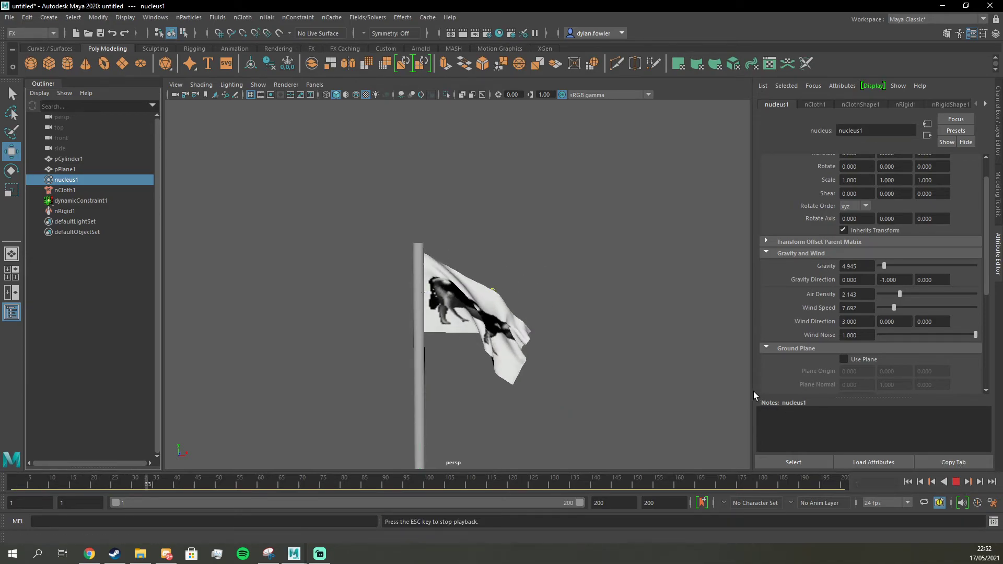
{"action": "left_click_drag", "start_coordinate": [616, 270], "coordinate": [612, 303], "text": "alt"}
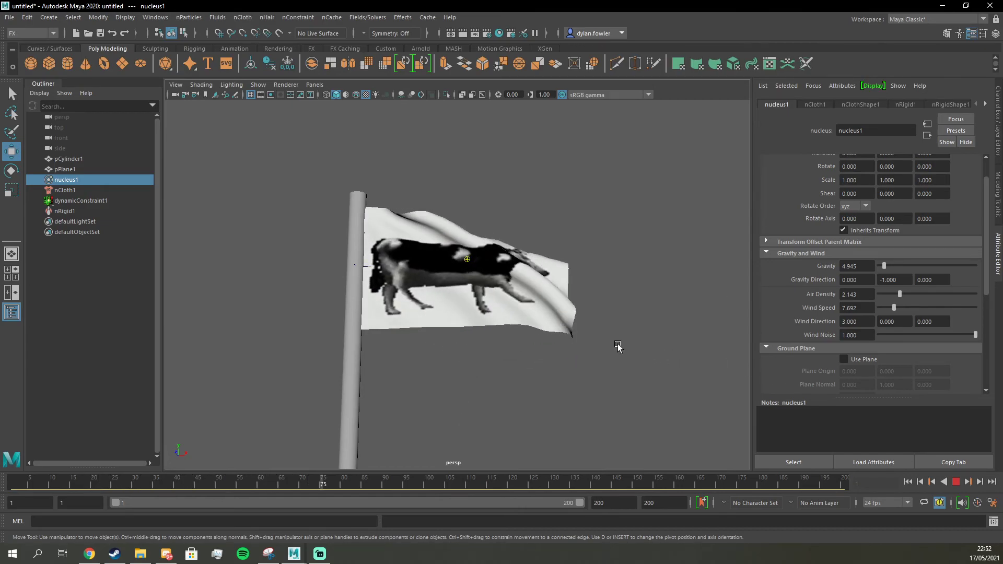
{"action": "mouse_move", "coordinate": [883, 269]}
{"action": "left_mouse_down"}
{"action": "mouse_move", "coordinate": [901, 268]}
{"action": "mouse_move", "coordinate": [879, 270]}
{"action": "left_mouse_up"}
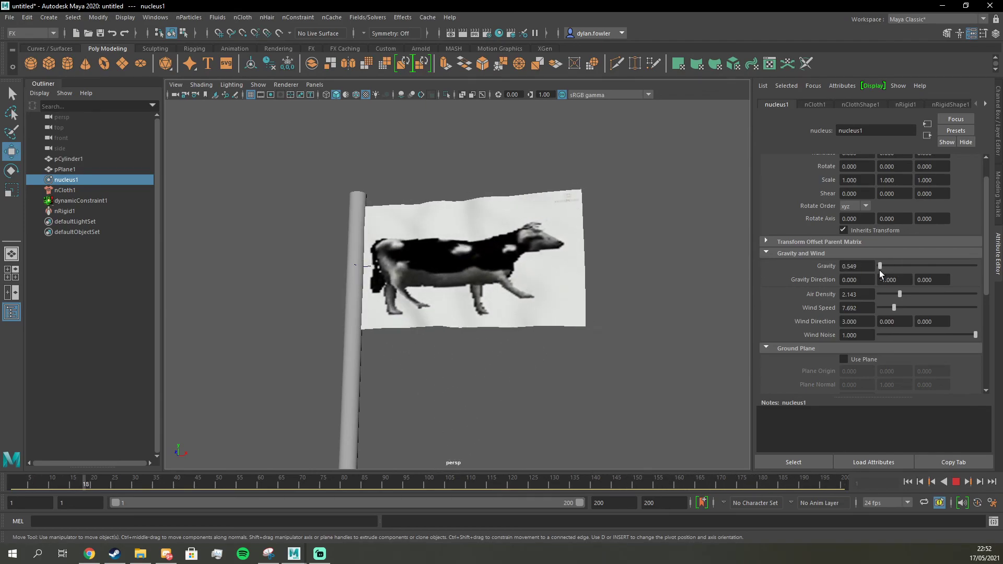